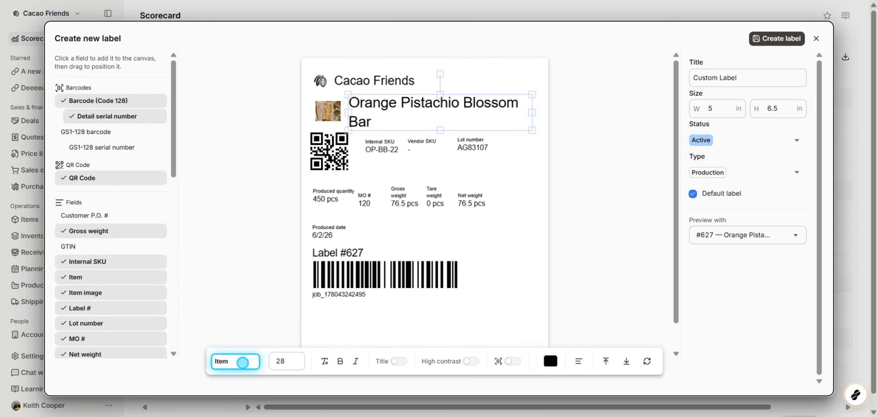
Experiment with the item name's font size, ending at 28.
{"action": "left_click_drag", "start_coordinate": [288, 364], "coordinate": [260, 363]}
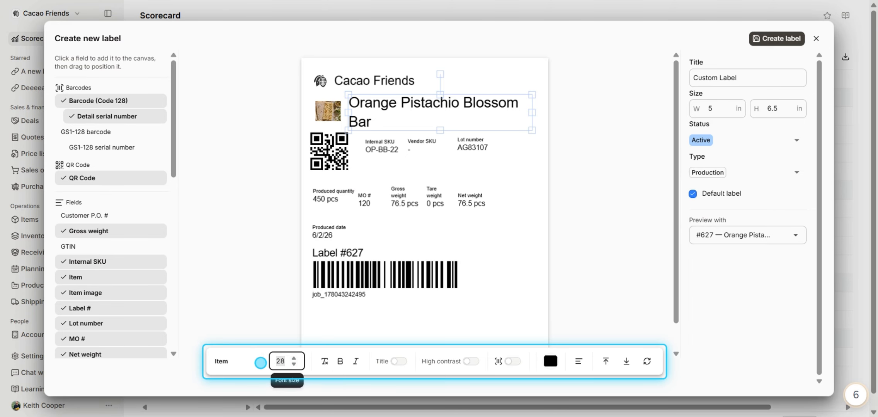
{"action": "type", "text": "32"}
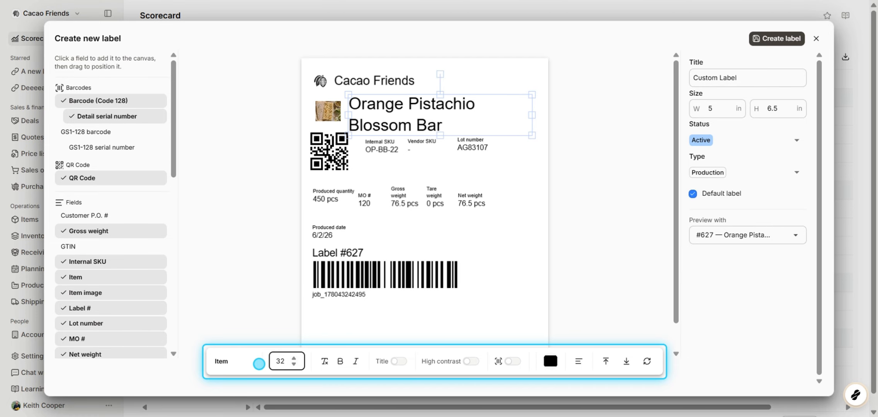
{"action": "key", "text": "Down"}
{"action": "key", "text": "Down"}
{"action": "key", "text": "Down"}
{"action": "key", "text": "Down"}
{"action": "key", "text": "Down"}
{"action": "key", "text": "Down"}
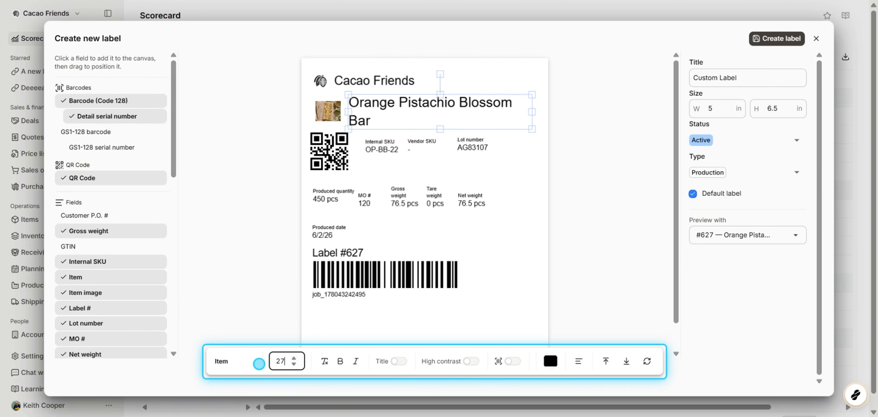
{"action": "key", "text": "Up"}
{"action": "key", "text": "Down"}
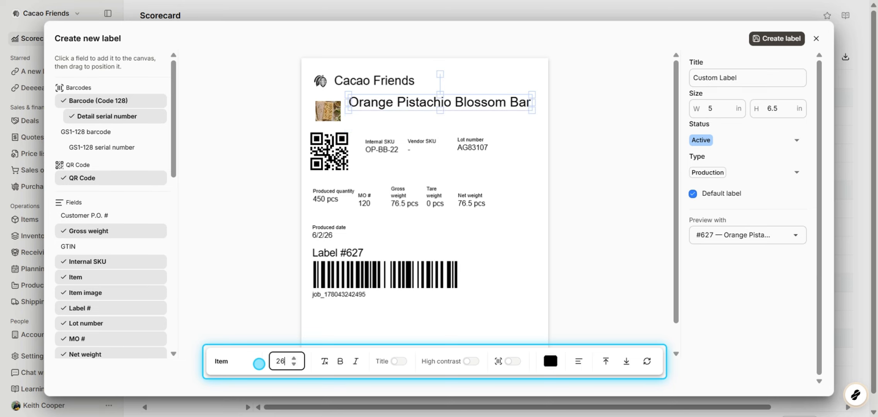
{"action": "key", "text": "Up"}
{"action": "key", "text": "Up"}
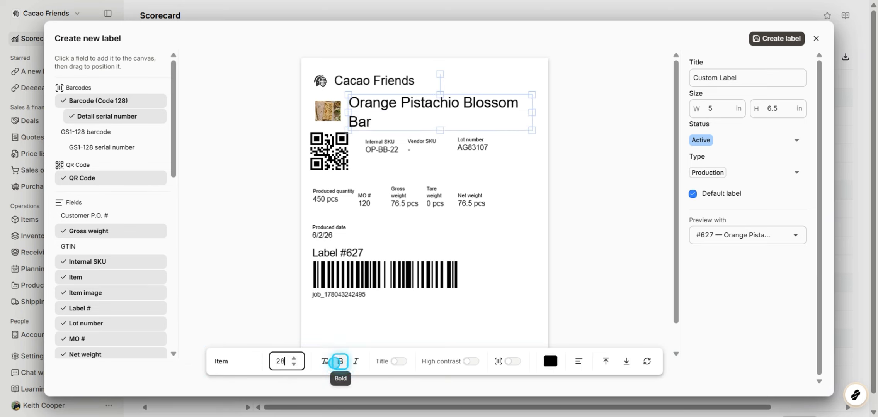
Toggle bold and italic on the item name text, leaving both off.
{"action": "left_click", "coordinate": [326, 364]}
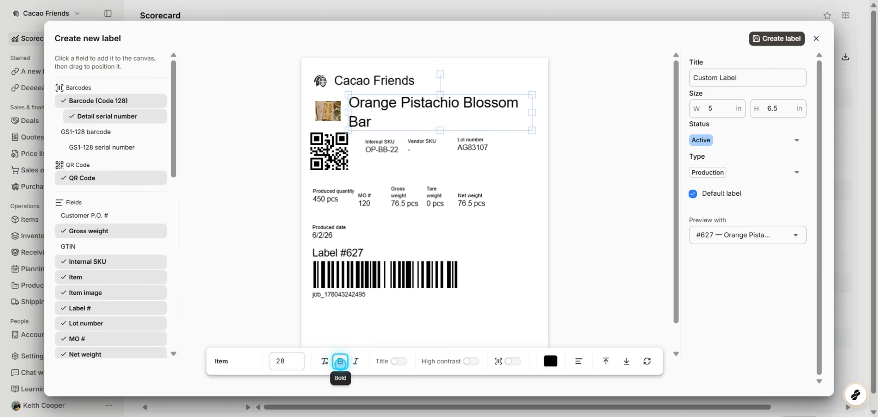
{"action": "left_click", "coordinate": [340, 362]}
{"action": "left_click", "coordinate": [340, 361]}
{"action": "left_click", "coordinate": [356, 361]}
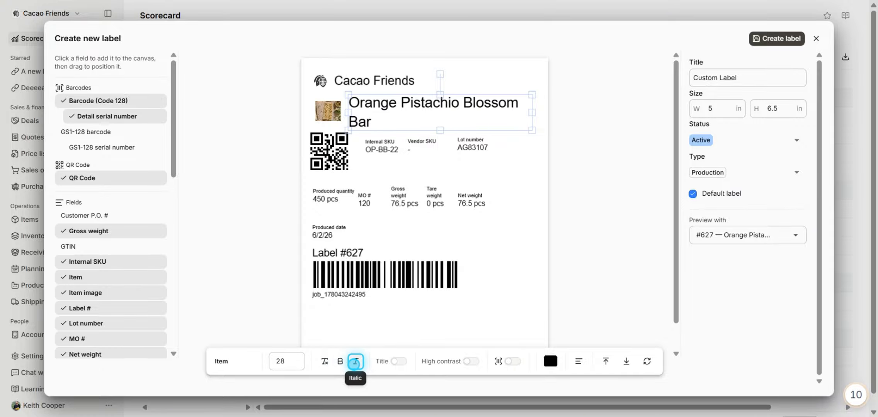
{"action": "left_click", "coordinate": [356, 362]}
{"action": "left_click", "coordinate": [356, 362]}
{"action": "left_click", "coordinate": [356, 361]}
Toggle the field title above the item name on and off.
{"action": "left_click", "coordinate": [392, 362]}
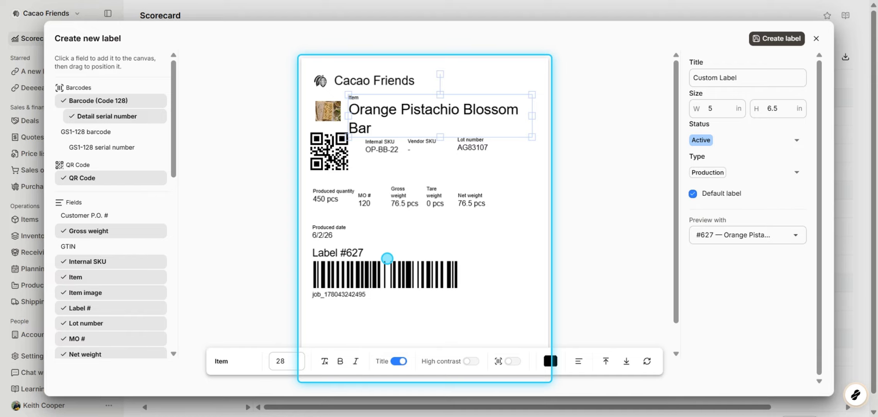
{"action": "left_click", "coordinate": [399, 362]}
{"action": "left_click", "coordinate": [399, 363]}
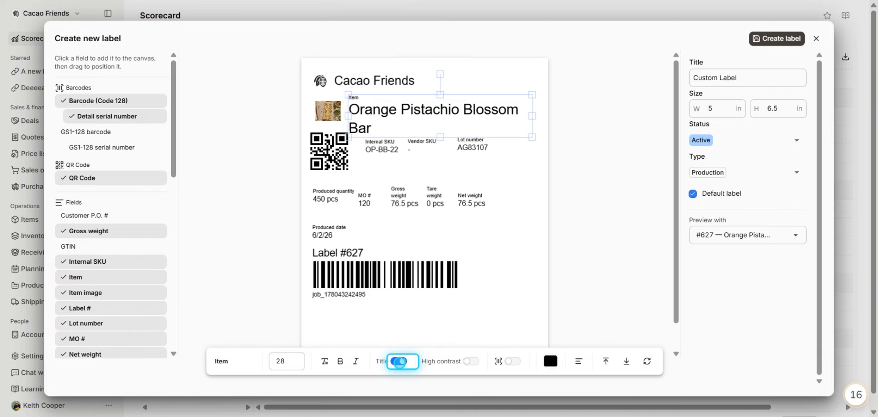
{"action": "left_click", "coordinate": [399, 362]}
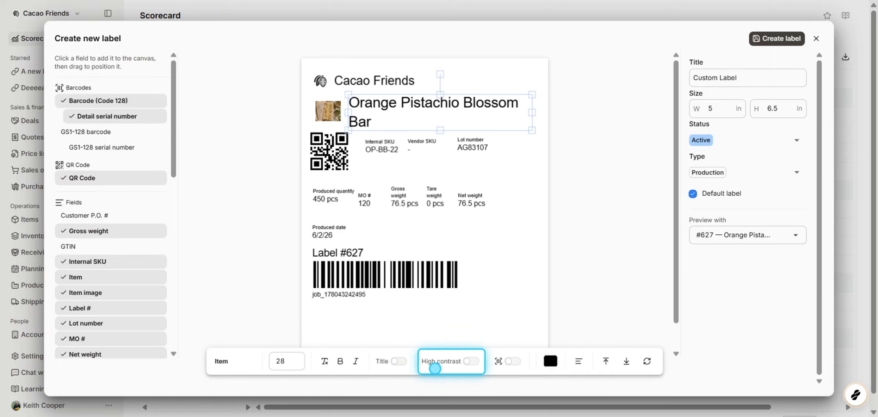
Toggle high contrast on the item name field on and off.
{"action": "left_click", "coordinate": [471, 362]}
{"action": "left_click", "coordinate": [471, 363]}
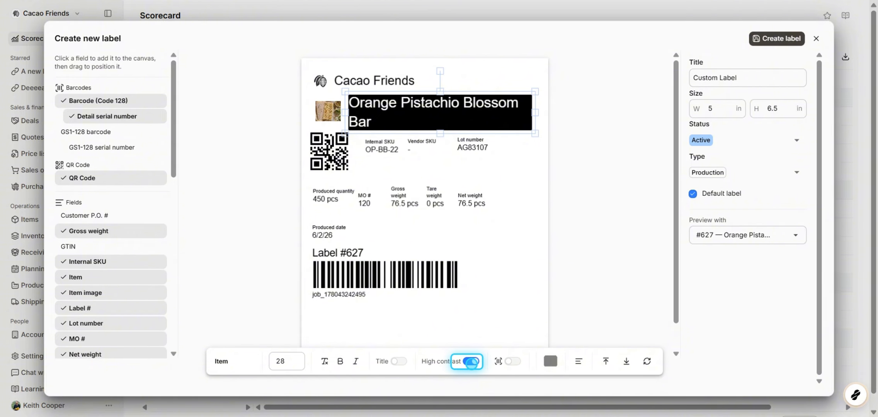
{"action": "left_click", "coordinate": [471, 363]}
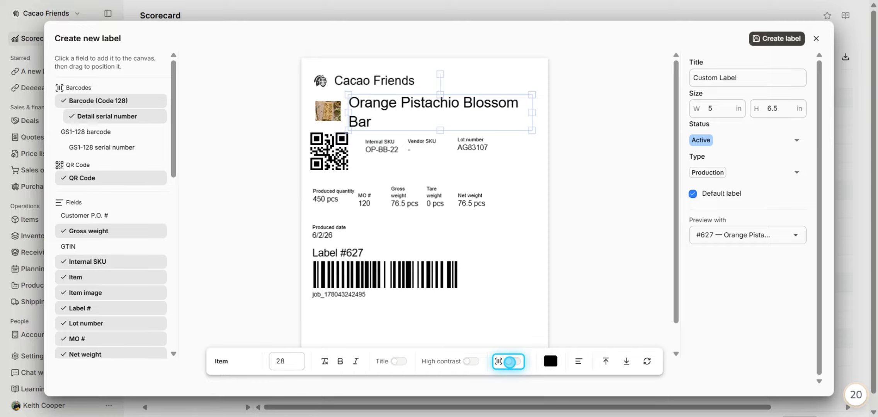
Switch the item name field to barcode mode and toggle its value text on and off.
{"action": "left_click", "coordinate": [509, 362]}
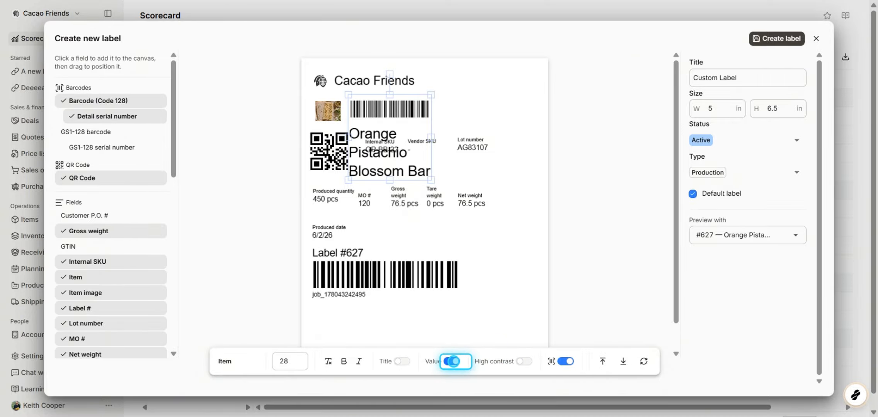
{"action": "left_click", "coordinate": [455, 362]}
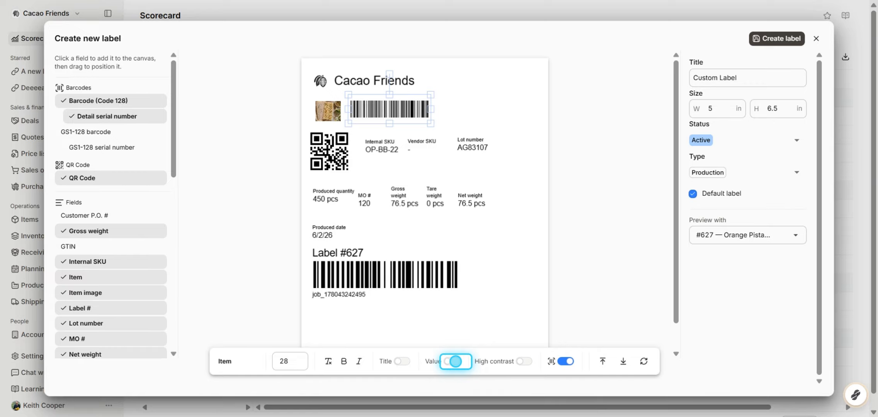
{"action": "left_click", "coordinate": [456, 361]}
{"action": "left_click", "coordinate": [456, 362]}
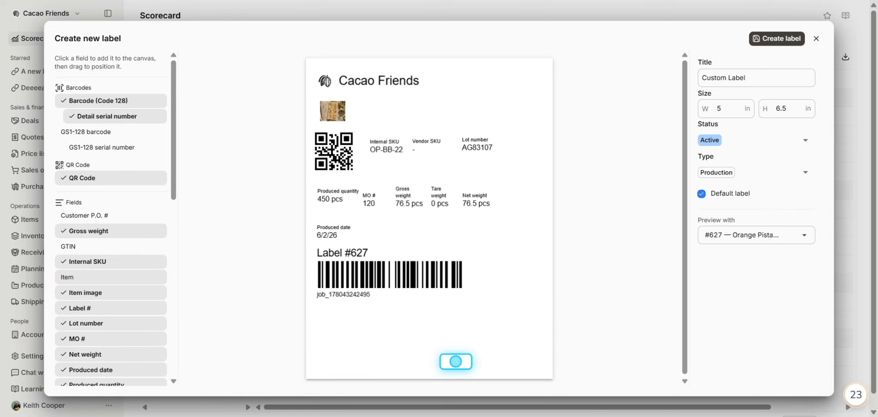
{"action": "left_click", "coordinate": [456, 361]}
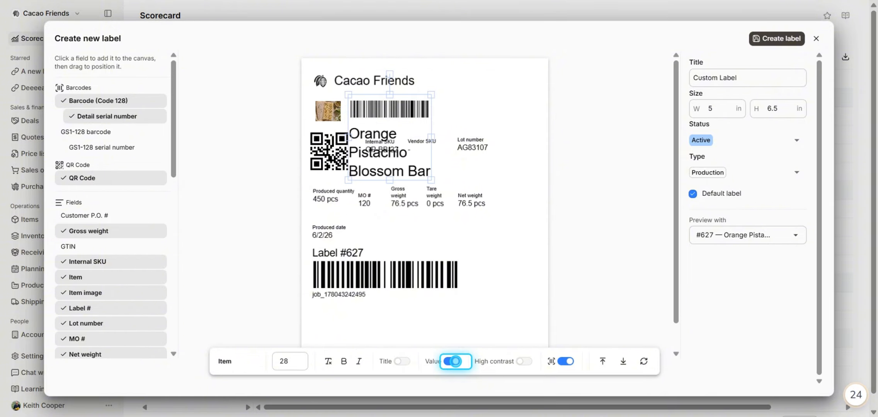
Widen the item name field to the label's right edge and switch it back from barcode to text.
{"action": "left_click_drag", "start_coordinate": [431, 137], "coordinate": [524, 143]}
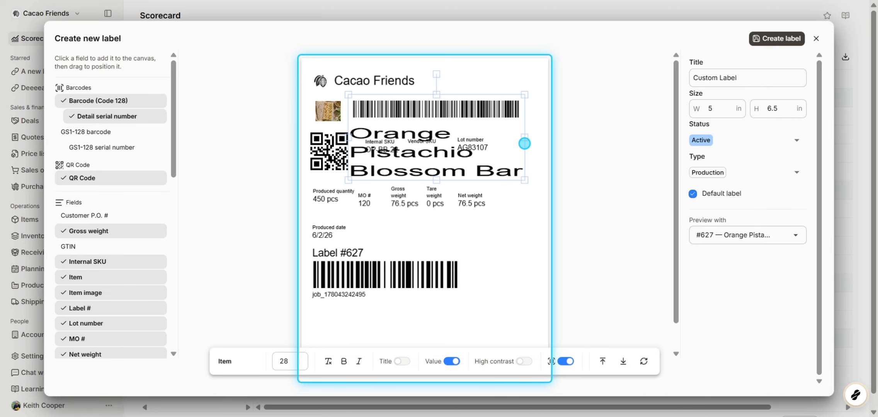
{"action": "left_click", "coordinate": [452, 361]}
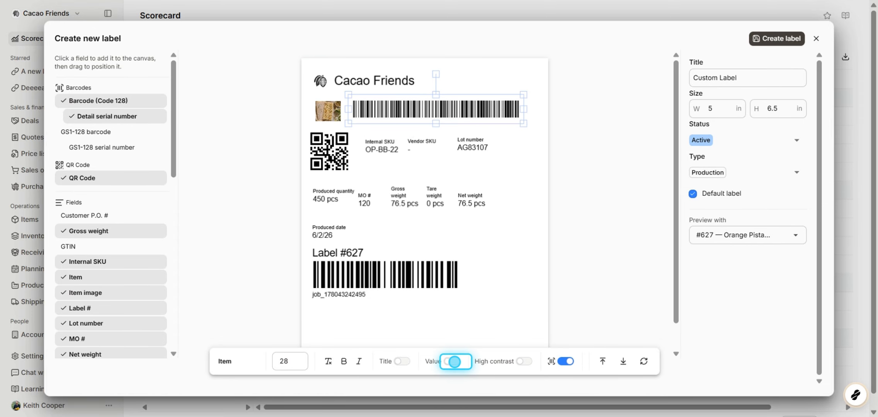
{"action": "left_click", "coordinate": [568, 362]}
{"action": "left_click", "coordinate": [567, 362]}
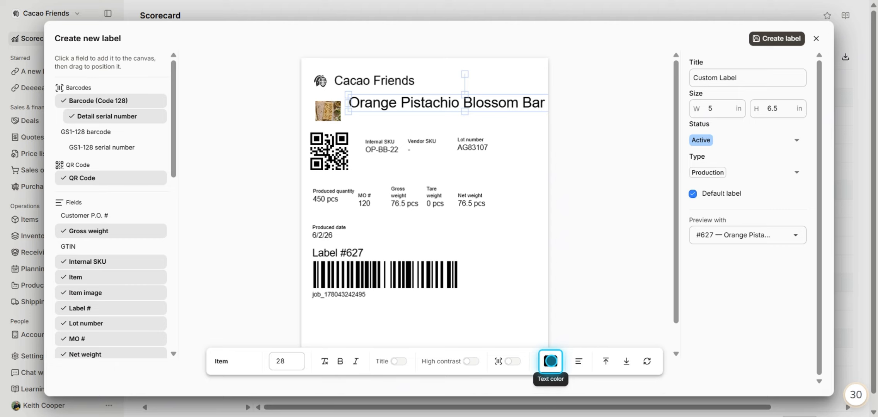
Try a red text colour for the item name, then revert it to black.
{"action": "left_click", "coordinate": [551, 361]}
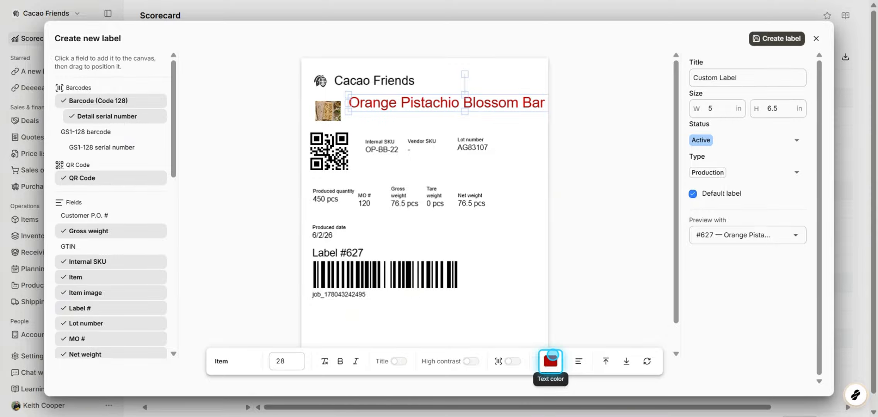
{"action": "left_click", "coordinate": [553, 356]}
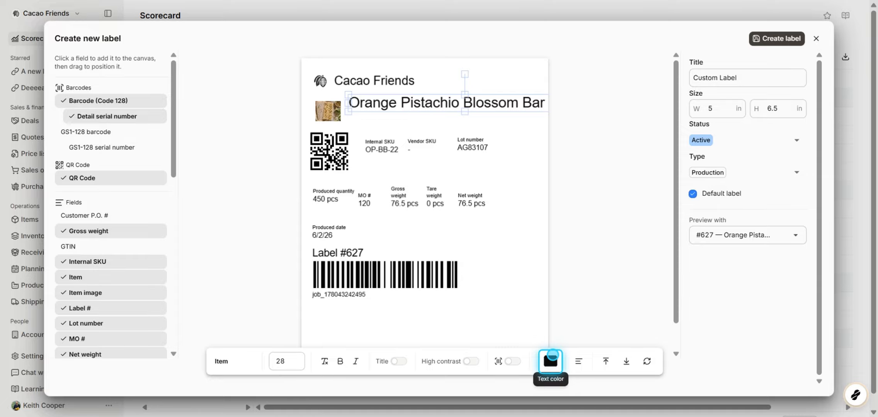
Cycle the item name's alignment through center and right, ending left-aligned.
{"action": "left_click", "coordinate": [578, 361]}
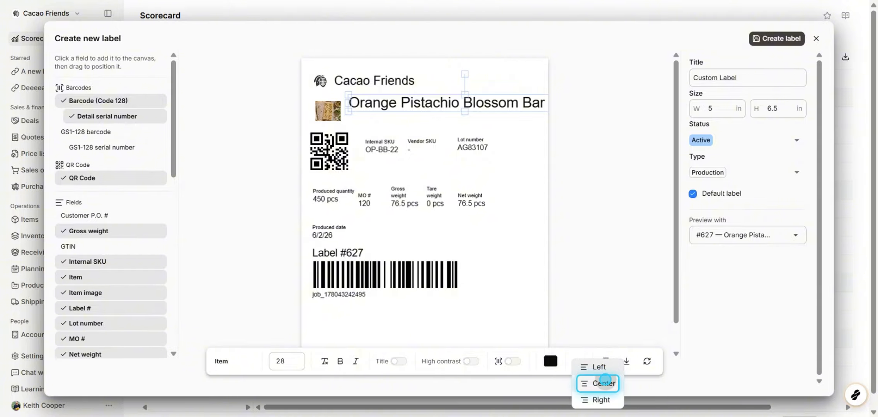
{"action": "left_click", "coordinate": [605, 383]}
{"action": "left_click", "coordinate": [579, 362]}
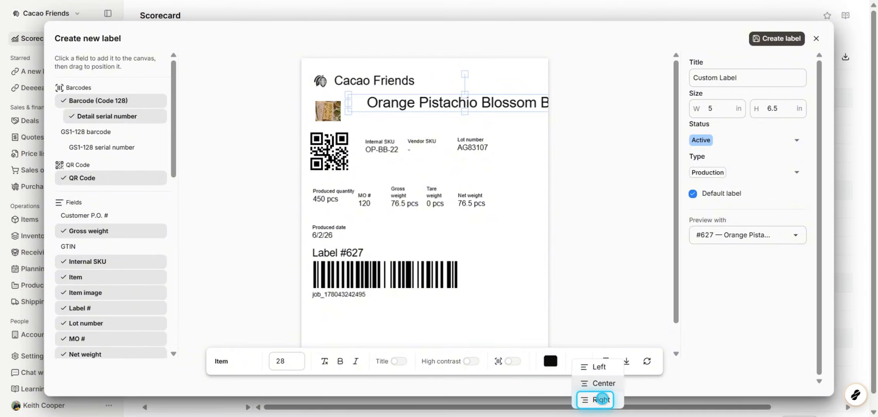
{"action": "left_click", "coordinate": [602, 400]}
{"action": "left_click", "coordinate": [579, 362]}
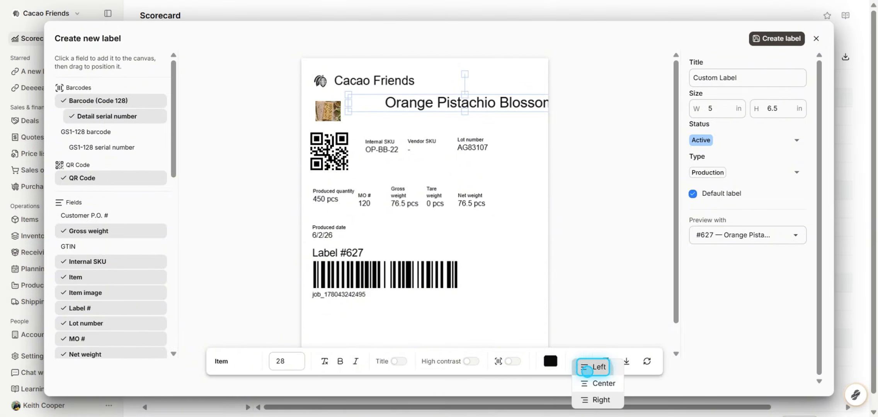
{"action": "left_click", "coordinate": [587, 370]}
Move the item name field left over the image and test bringing it forward and sending it backward.
{"action": "left_click_drag", "start_coordinate": [423, 107], "coordinate": [398, 112]}
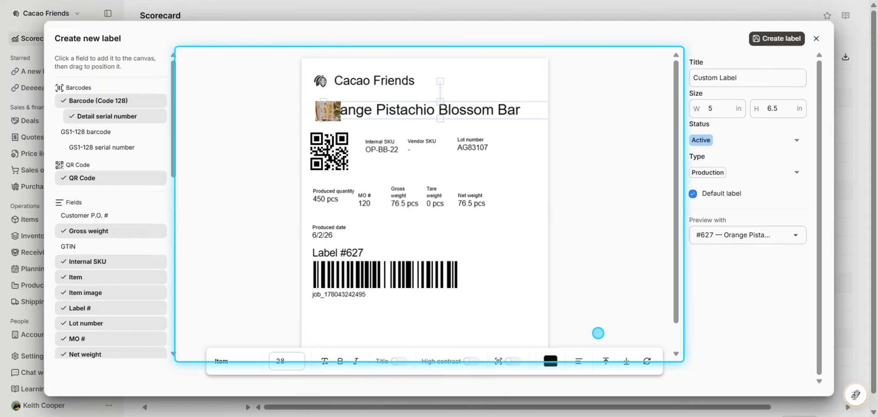
{"action": "left_click", "coordinate": [606, 366]}
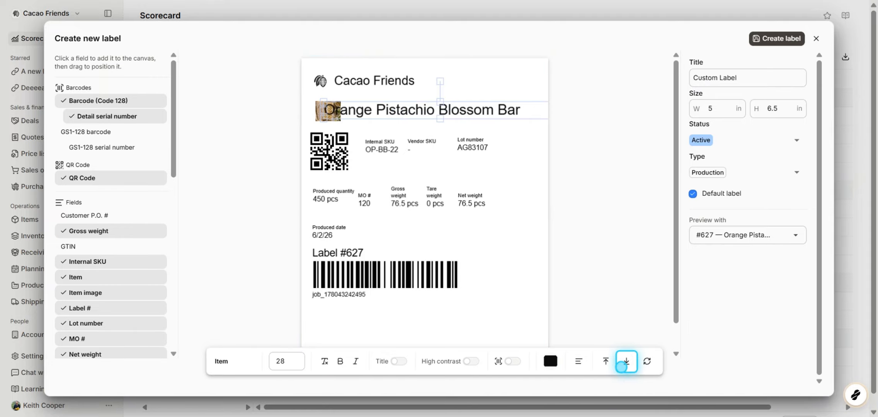
{"action": "left_click", "coordinate": [626, 364]}
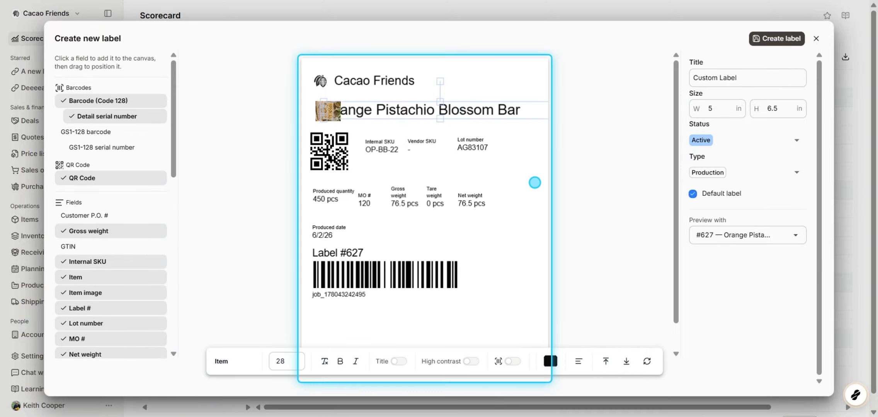
Stretch the item name field taller, reset its aspect ratio, and move it back beside the image.
{"action": "left_click_drag", "start_coordinate": [439, 117], "coordinate": [440, 169]}
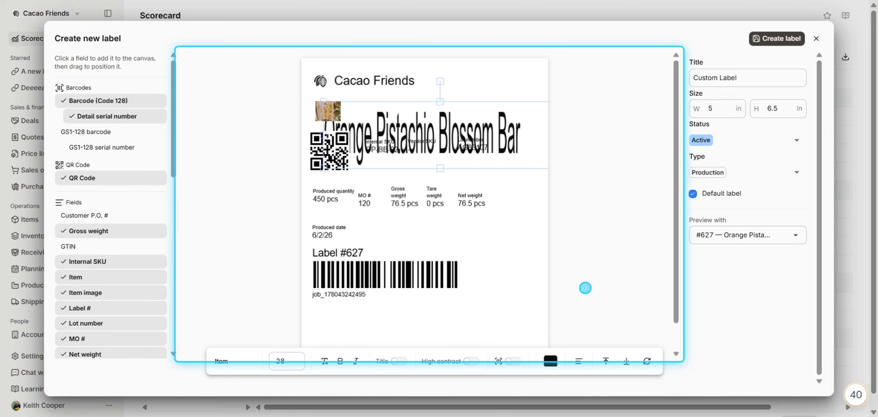
{"action": "left_click", "coordinate": [646, 362]}
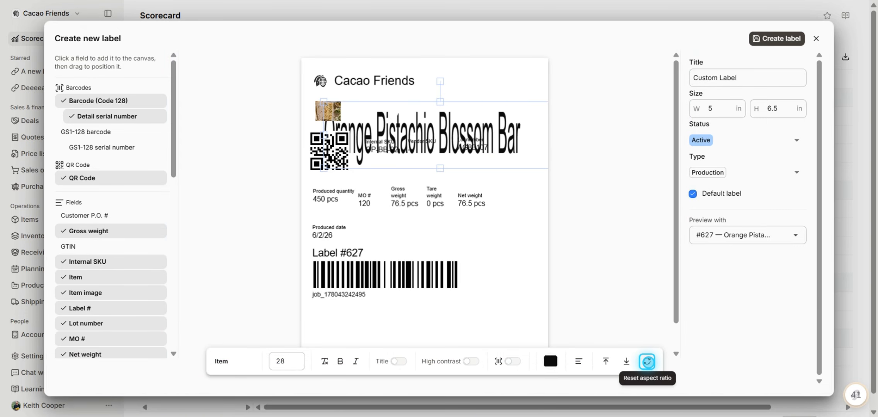
{"action": "left_click", "coordinate": [647, 363]}
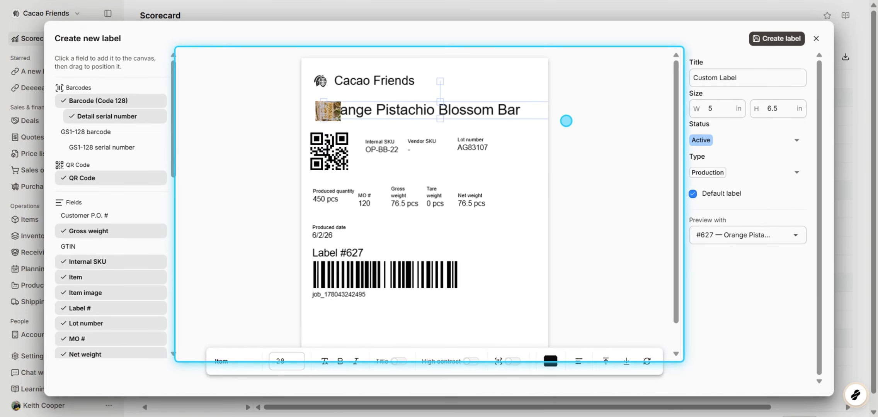
{"action": "left_click_drag", "start_coordinate": [461, 112], "coordinate": [483, 112]}
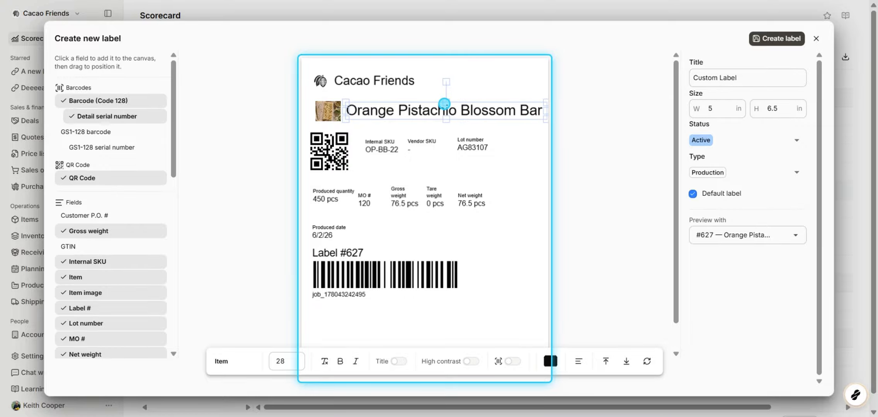
Enlarge and reshape the item image, then reset its aspect ratio.
{"action": "left_click", "coordinate": [328, 114]}
{"action": "left_click_drag", "start_coordinate": [331, 123], "coordinate": [399, 112]}
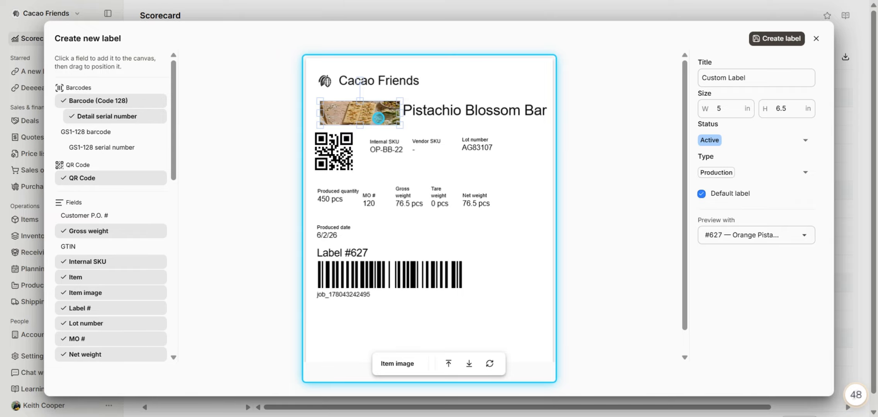
{"action": "left_click_drag", "start_coordinate": [399, 124], "coordinate": [368, 138]}
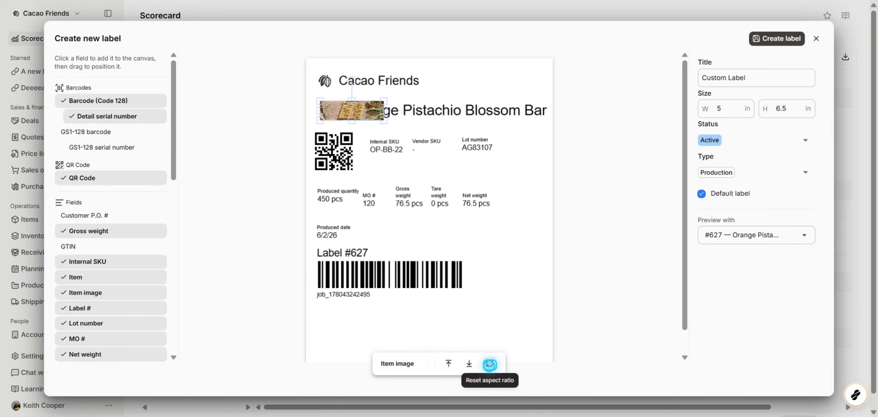
{"action": "left_click", "coordinate": [489, 365]}
Resize the item image wider and reset its aspect ratio.
{"action": "mouse_move", "coordinate": [352, 81]}
{"action": "left_mouse_down"}
{"action": "mouse_move", "coordinate": [326, 101]}
{"action": "mouse_move", "coordinate": [388, 111]}
{"action": "mouse_move", "coordinate": [353, 77]}
{"action": "left_mouse_up"}
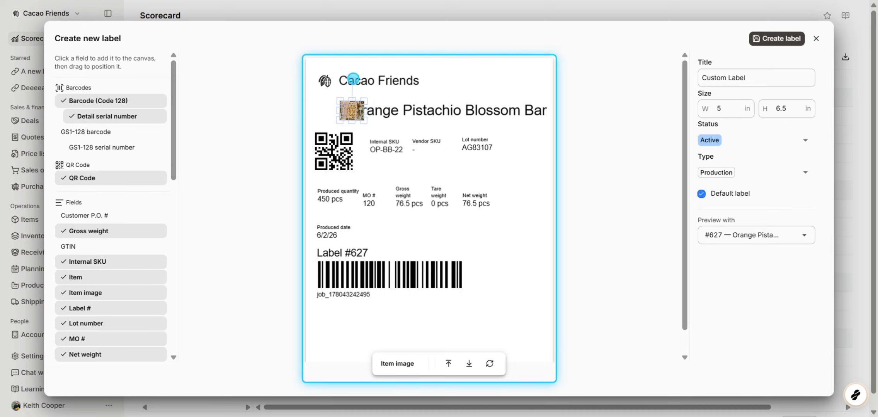
{"action": "left_click_drag", "start_coordinate": [366, 122], "coordinate": [459, 124]}
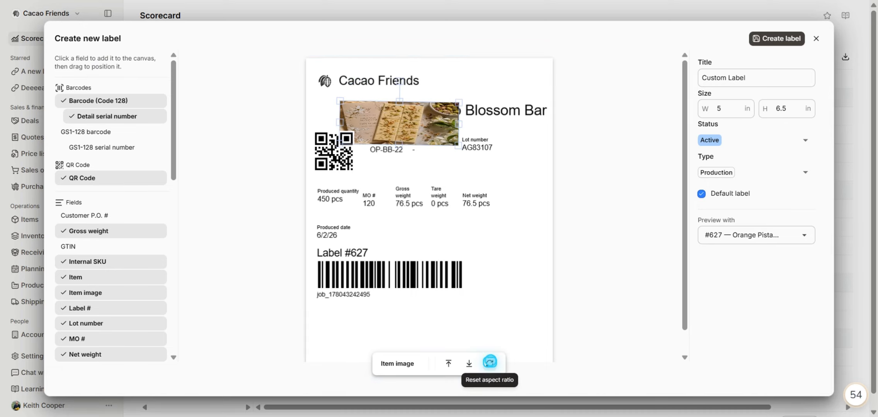
{"action": "left_click", "coordinate": [489, 362]}
Move the item image to the upper left beside the item name and shrink it to fit there.
{"action": "left_click_drag", "start_coordinate": [404, 116], "coordinate": [343, 120]}
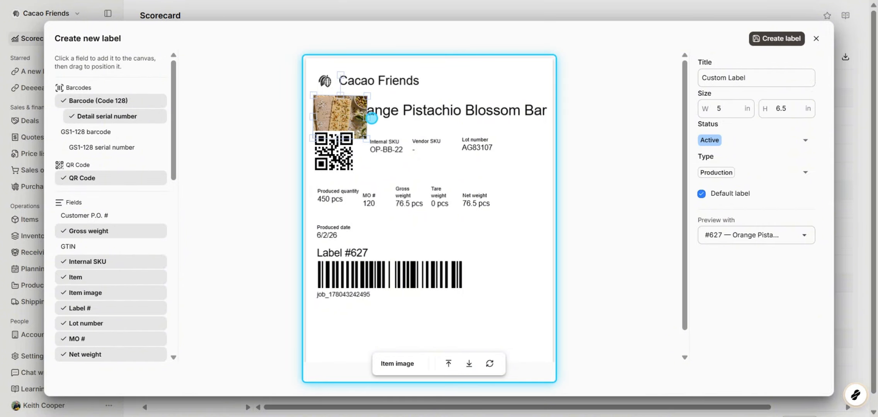
{"action": "left_click_drag", "start_coordinate": [367, 139], "coordinate": [348, 128]}
{"action": "left_click", "coordinate": [336, 197]}
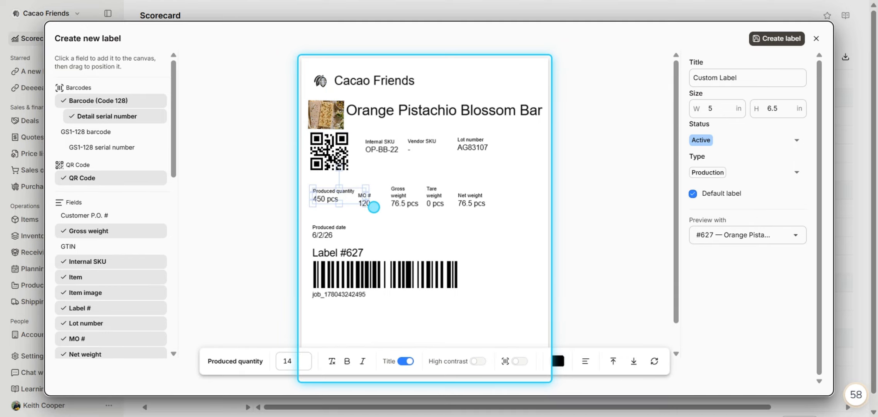
{"action": "left_click", "coordinate": [369, 207], "text": "shift"}
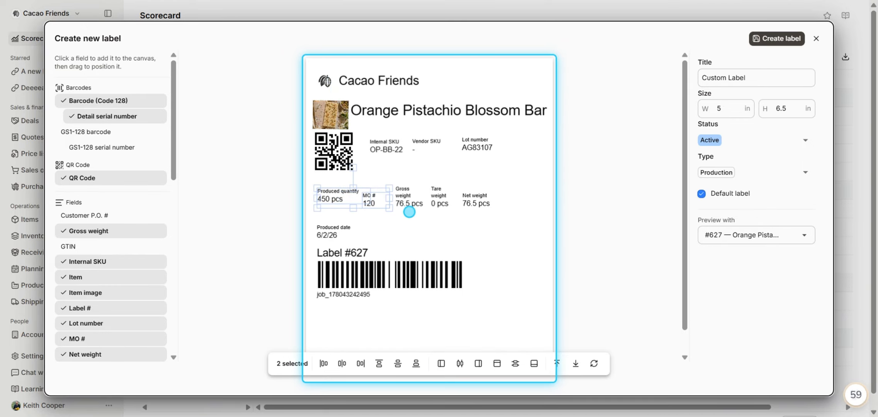
{"action": "left_click", "coordinate": [410, 200], "text": "shift"}
{"action": "left_click", "coordinate": [443, 199], "text": "shift"}
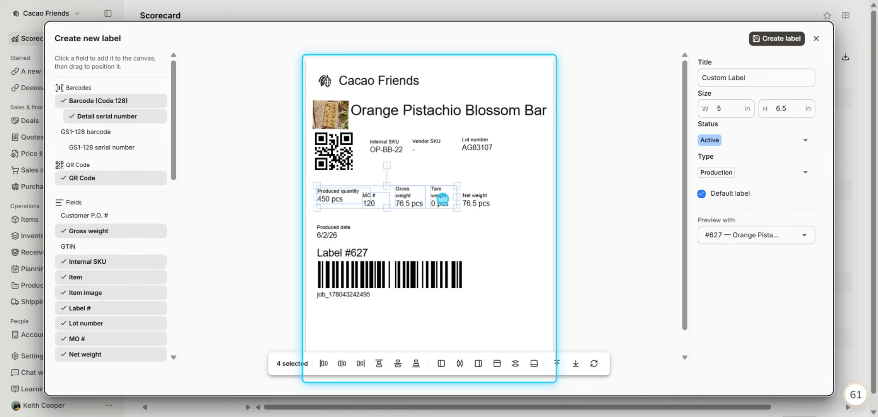
{"action": "left_click", "coordinate": [475, 202], "text": "shift"}
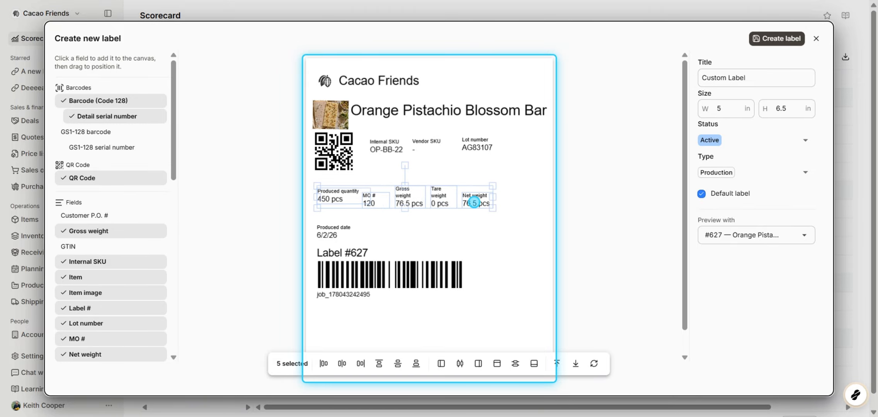
{"action": "left_click", "coordinate": [473, 202], "text": "shift"}
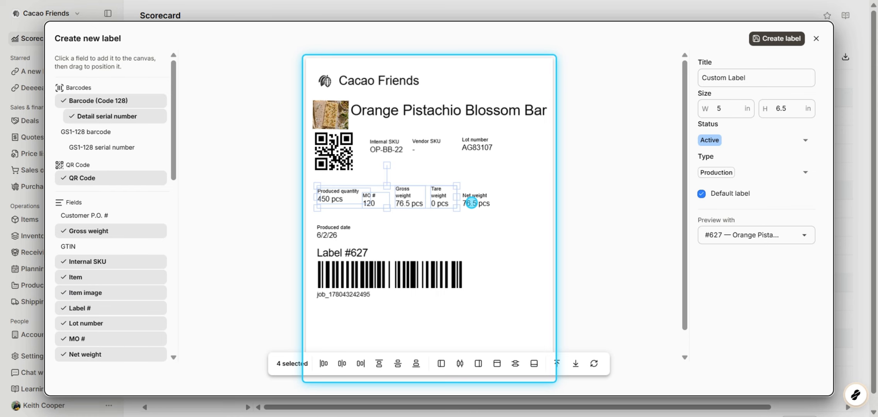
{"action": "left_click", "coordinate": [495, 231]}
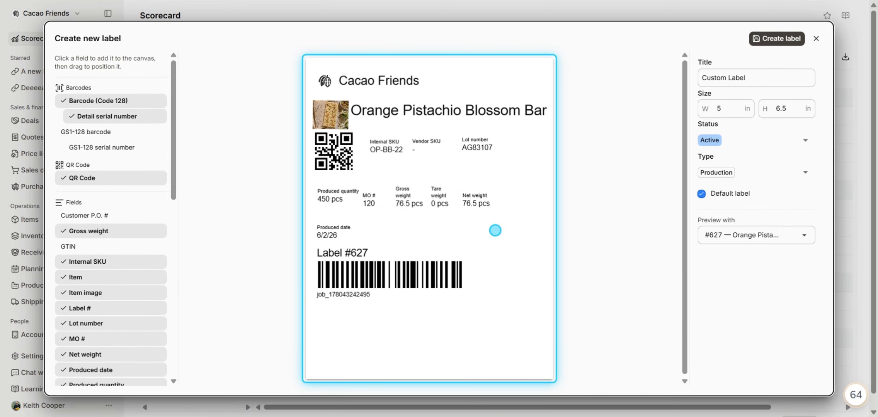
Select the row of quantity and weight fields and align their tops.
{"action": "left_click_drag", "start_coordinate": [507, 204], "coordinate": [305, 195]}
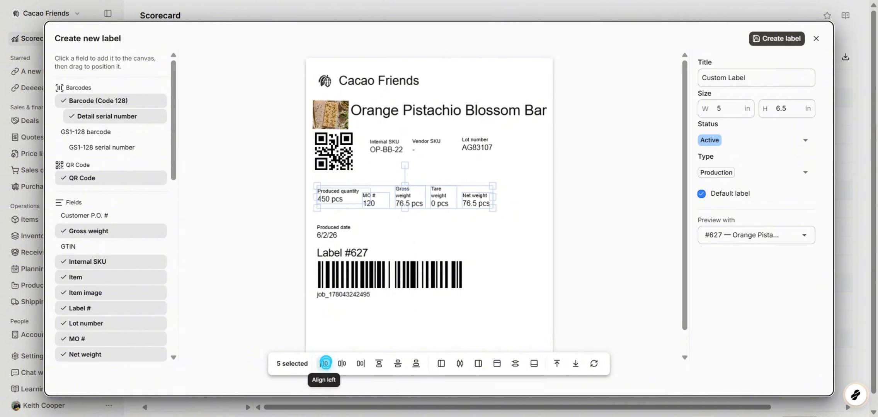
{"action": "left_click", "coordinate": [380, 365]}
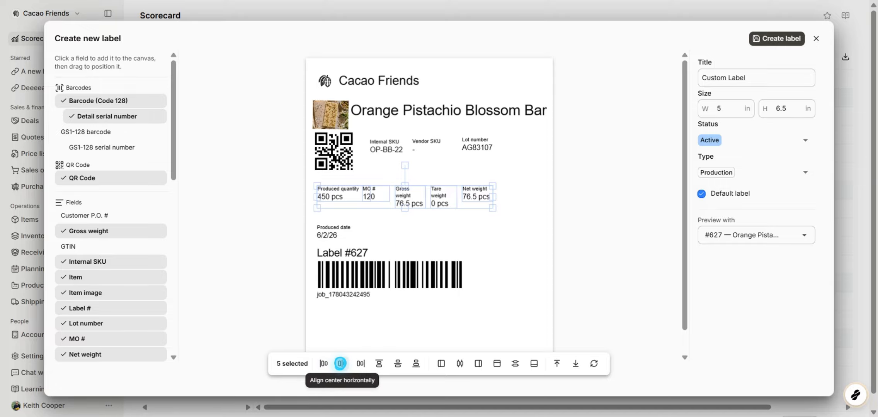
Try aligning the selected fields centered horizontally, right and left, then align their tops again.
{"action": "left_click", "coordinate": [340, 364]}
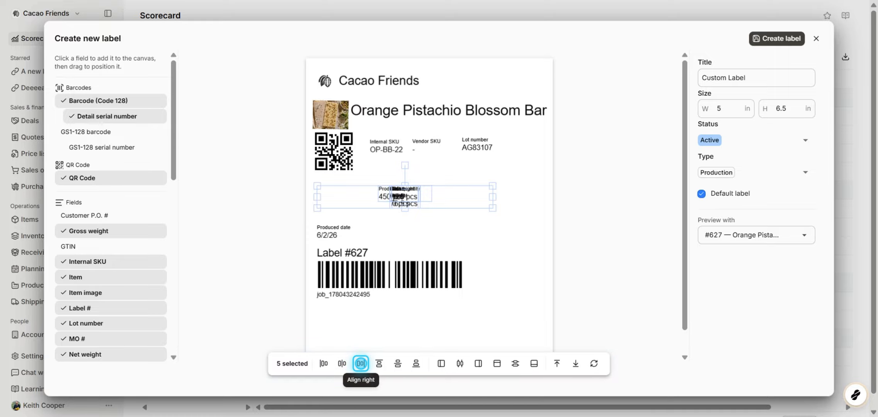
{"action": "left_click", "coordinate": [361, 363]}
{"action": "left_click", "coordinate": [323, 364]}
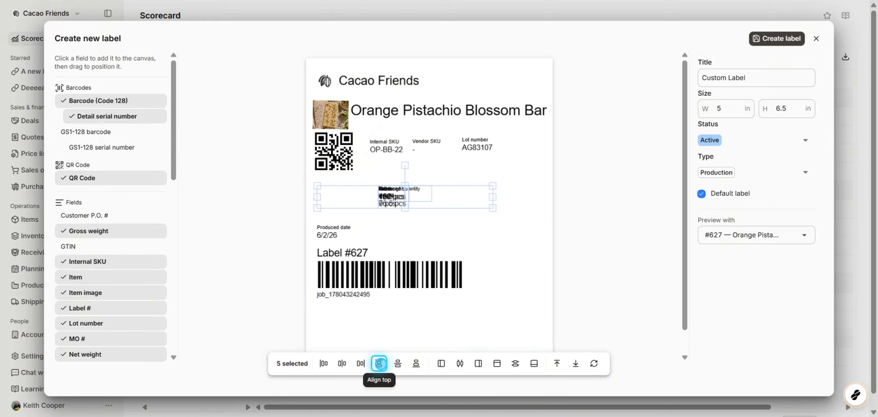
{"action": "left_click", "coordinate": [380, 364]}
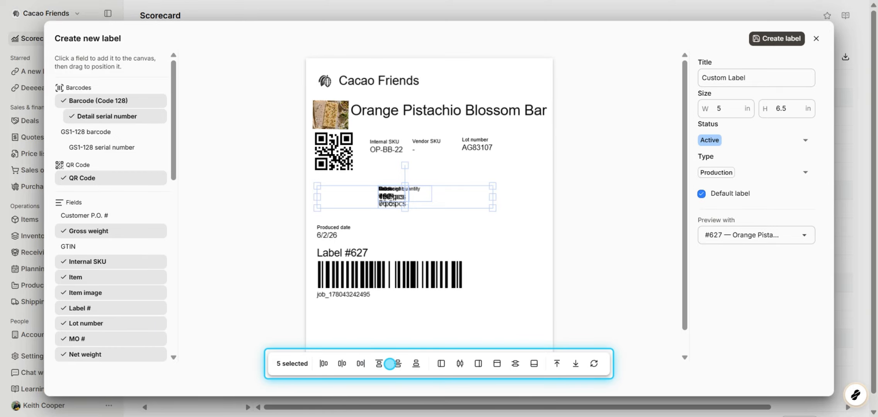
Spread the stacked fields apart, moving Gross weight to the right end and MO # next to Net weight.
{"action": "left_click", "coordinate": [407, 227]}
{"action": "left_click_drag", "start_coordinate": [391, 189], "coordinate": [469, 192]}
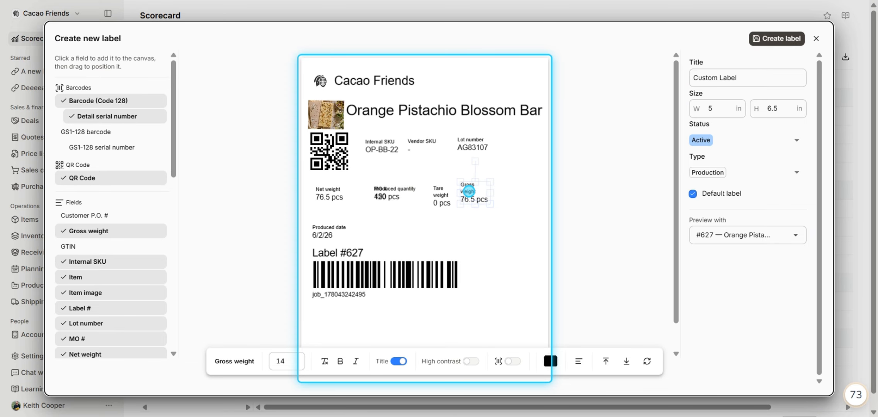
{"action": "left_click_drag", "start_coordinate": [400, 190], "coordinate": [376, 194]}
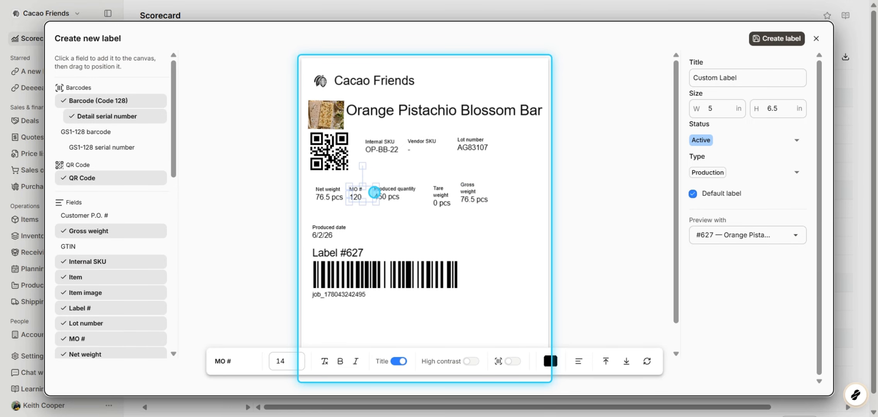
Select the five rearranged quantity and weight fields and align their tops.
{"action": "left_click_drag", "start_coordinate": [514, 203], "coordinate": [328, 190]}
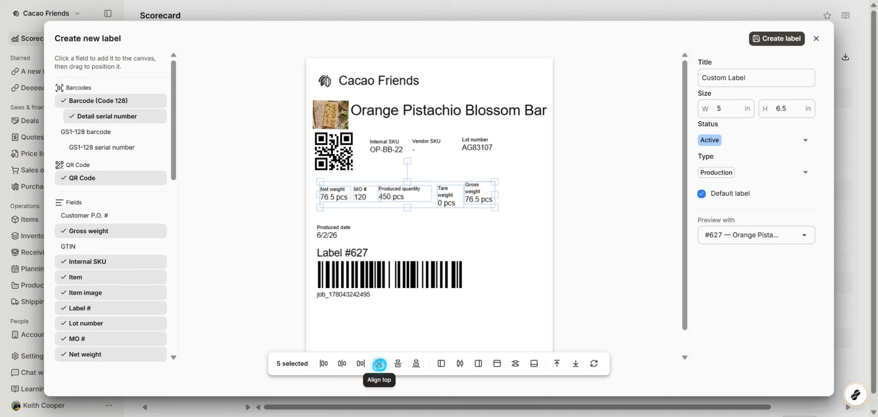
{"action": "left_click", "coordinate": [379, 364]}
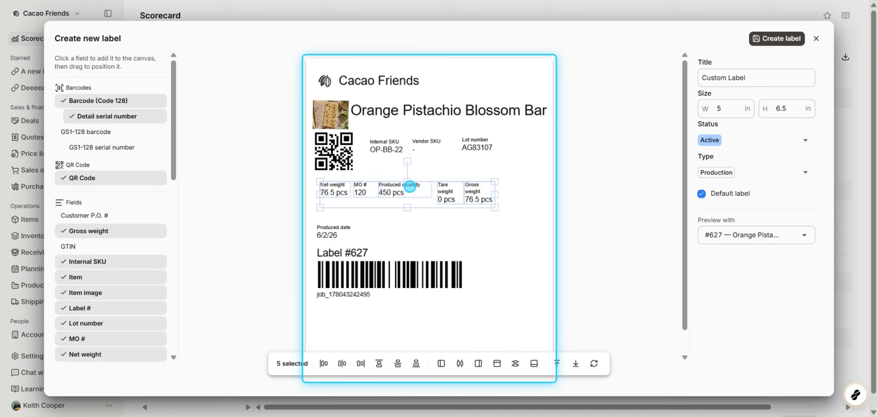
{"action": "left_click_drag", "start_coordinate": [410, 186], "coordinate": [409, 188]}
Select the eight fields along the label's left column and align them left.
{"action": "left_click", "coordinate": [325, 326]}
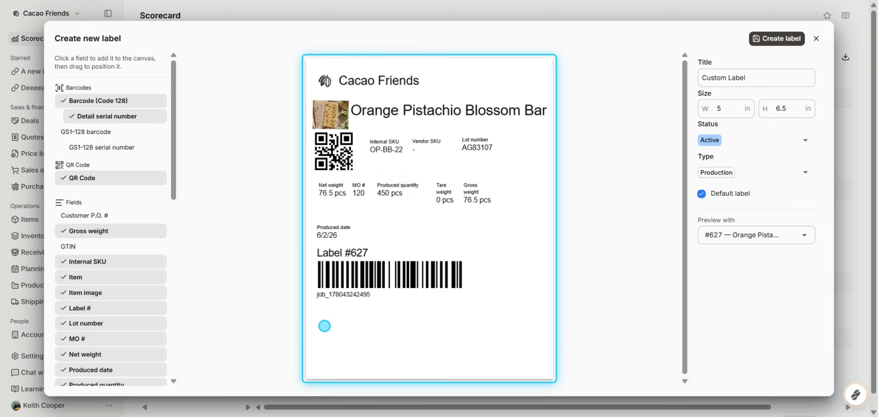
{"action": "left_click_drag", "start_coordinate": [324, 326], "coordinate": [317, 59]}
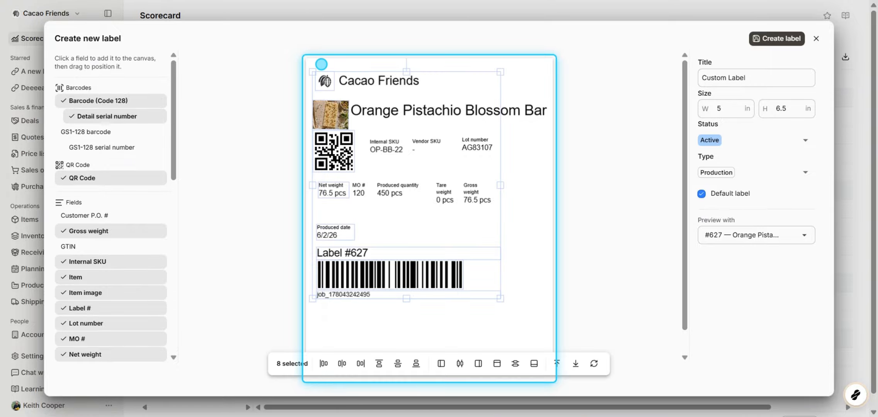
{"action": "left_click", "coordinate": [325, 364]}
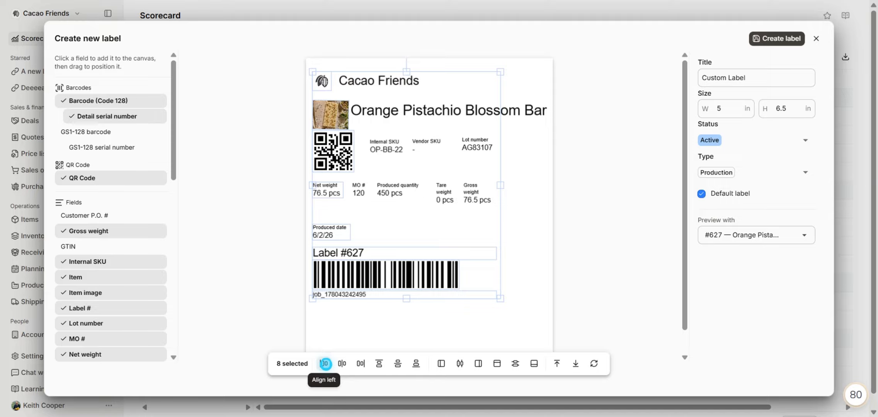
Select the Internal SKU, Vendor SKU and Lot number fields and align their tops.
{"action": "left_click_drag", "start_coordinate": [512, 154], "coordinate": [382, 138]}
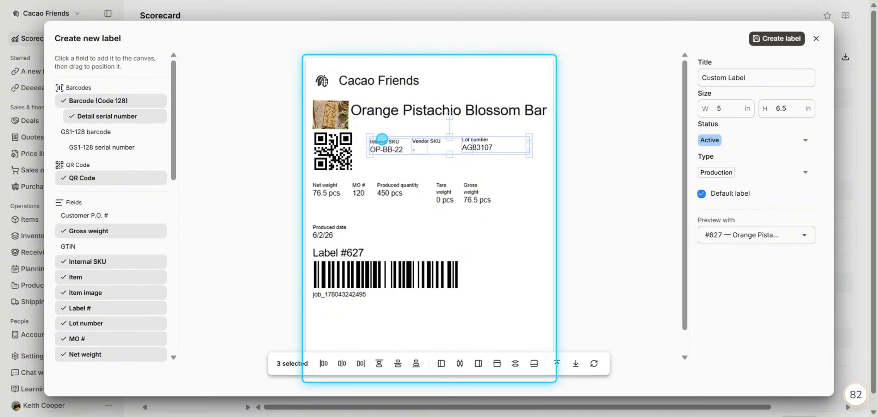
{"action": "left_click", "coordinate": [379, 364]}
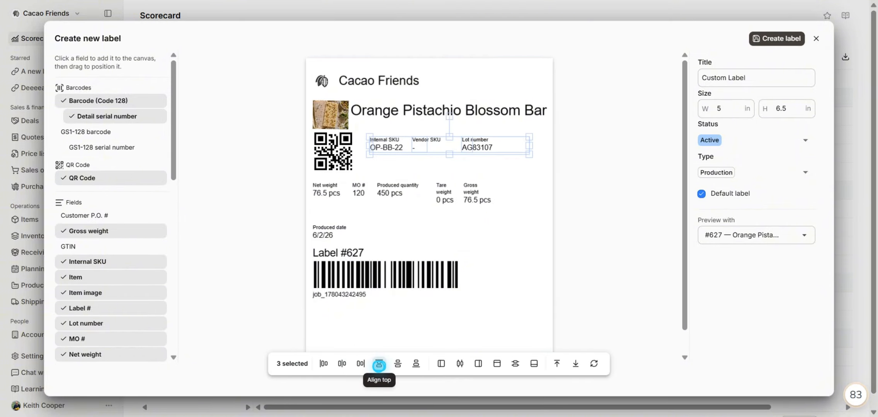
Scale up the row of quantity and weight fields so their text is larger.
{"action": "left_click_drag", "start_coordinate": [507, 206], "coordinate": [533, 211]}
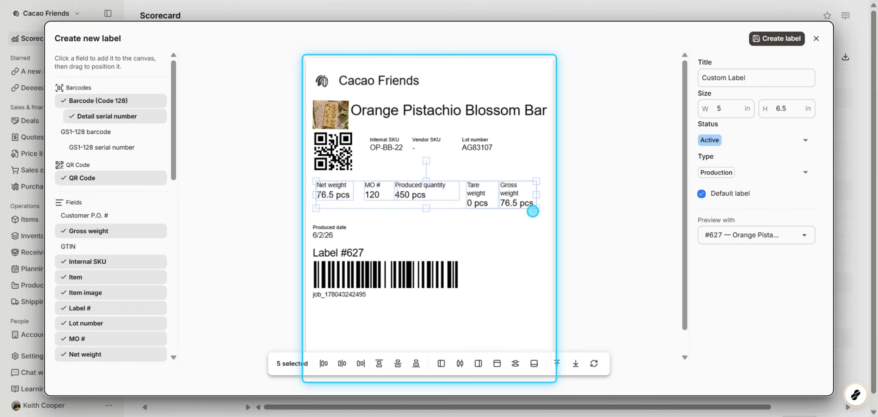
{"action": "left_click", "coordinate": [383, 195]}
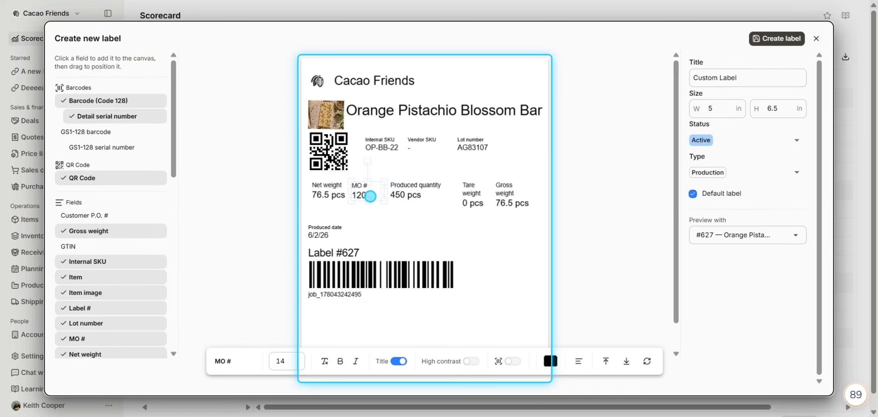
Select the row of fields and test the canvas alignments left, center, right, top, bottom and middle, ending centered.
{"action": "left_click_drag", "start_coordinate": [538, 219], "coordinate": [324, 183]}
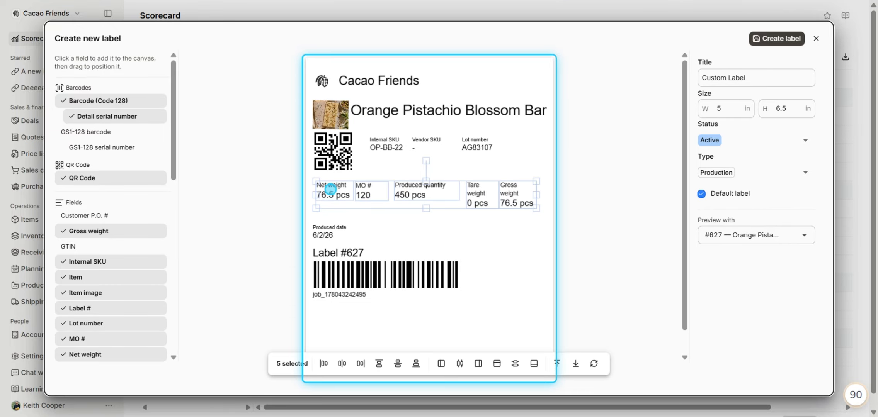
{"action": "left_click", "coordinate": [442, 364]}
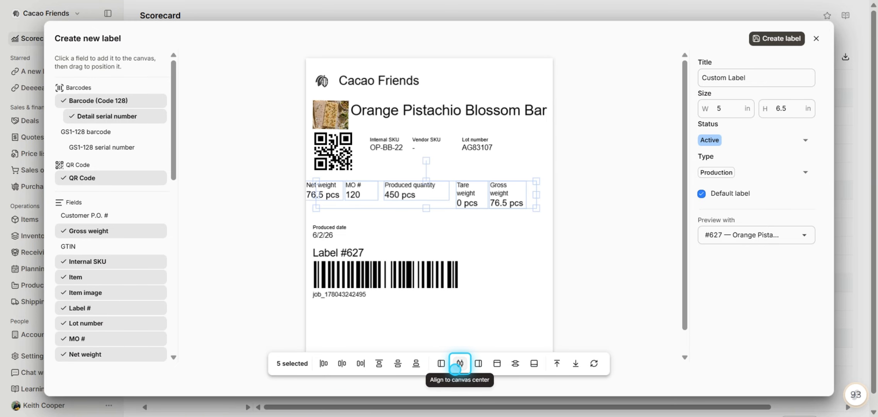
{"action": "left_click", "coordinate": [458, 365]}
{"action": "left_click", "coordinate": [478, 364]}
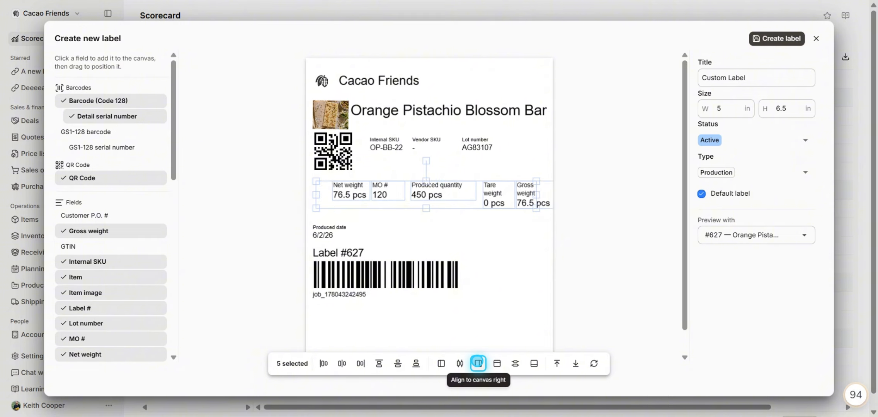
{"action": "left_click", "coordinate": [459, 364]}
{"action": "left_click", "coordinate": [494, 366]}
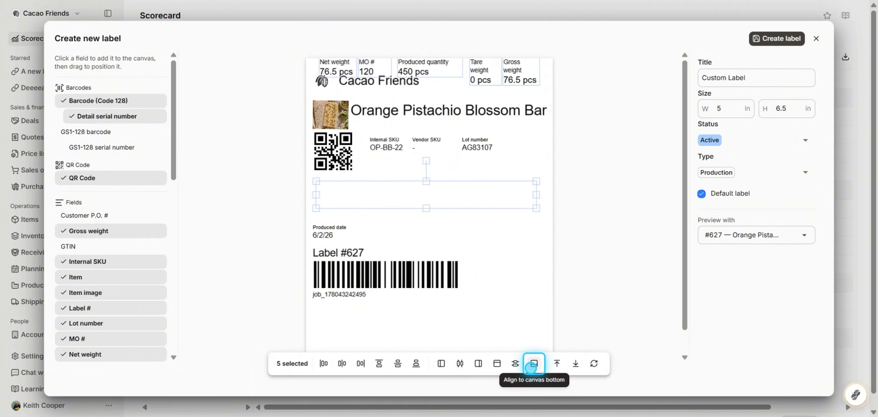
{"action": "left_click", "coordinate": [531, 367]}
{"action": "left_click", "coordinate": [515, 364]}
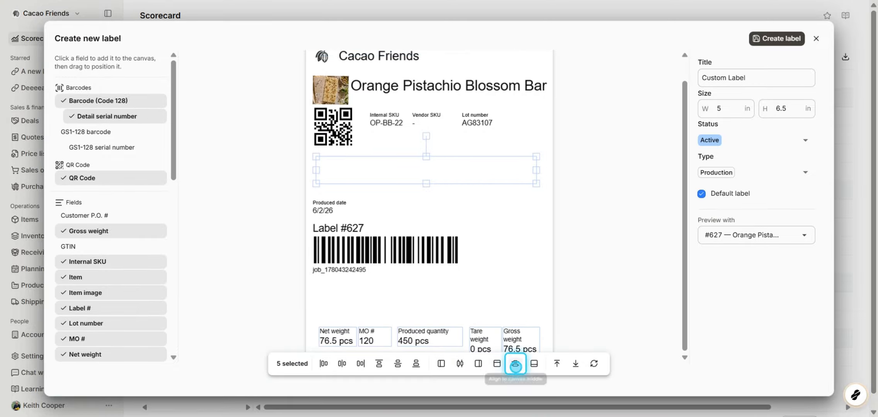
Move the row of fields back up between the QR code and the produced date, then select Produced quantity.
{"action": "scroll", "coordinate": [522, 279], "scroll_direction": "up", "scroll_amount": 2}
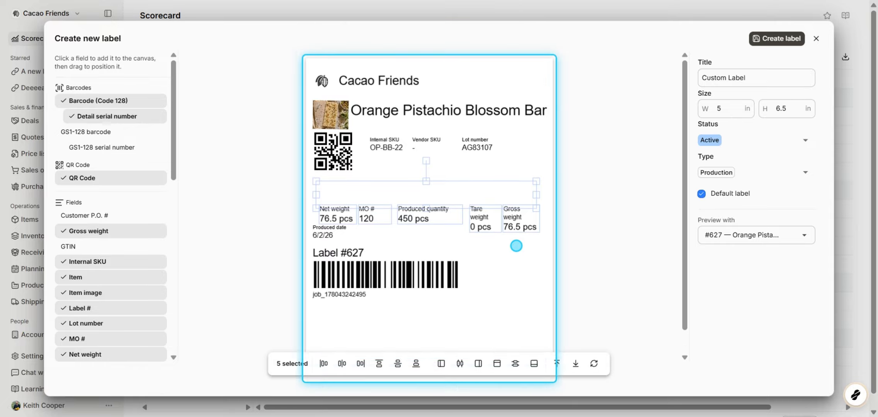
{"action": "left_click", "coordinate": [516, 250]}
{"action": "left_click_drag", "start_coordinate": [317, 193], "coordinate": [537, 232]}
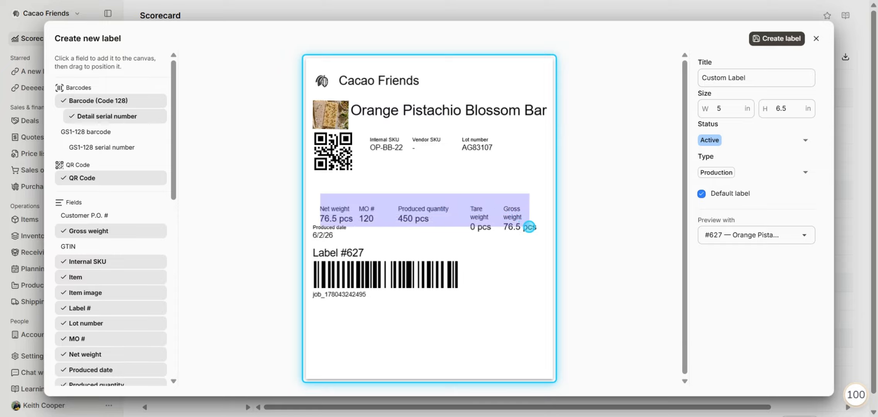
{"action": "left_click", "coordinate": [330, 236], "text": "shift"}
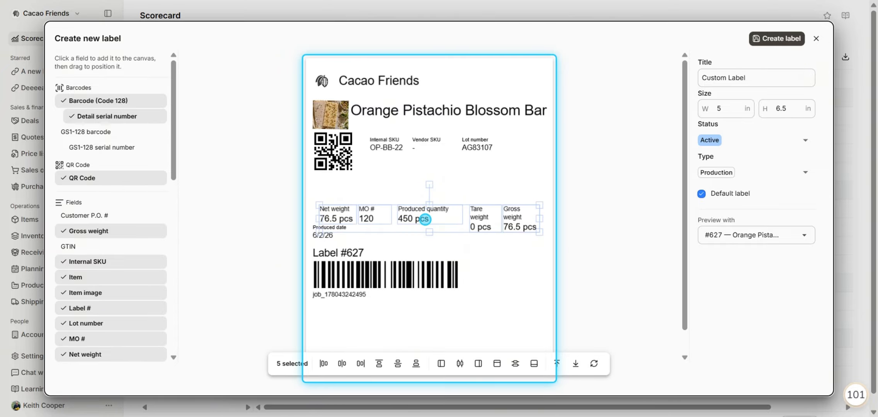
{"action": "left_click_drag", "start_coordinate": [424, 219], "coordinate": [420, 196]}
{"action": "left_click", "coordinate": [400, 246]}
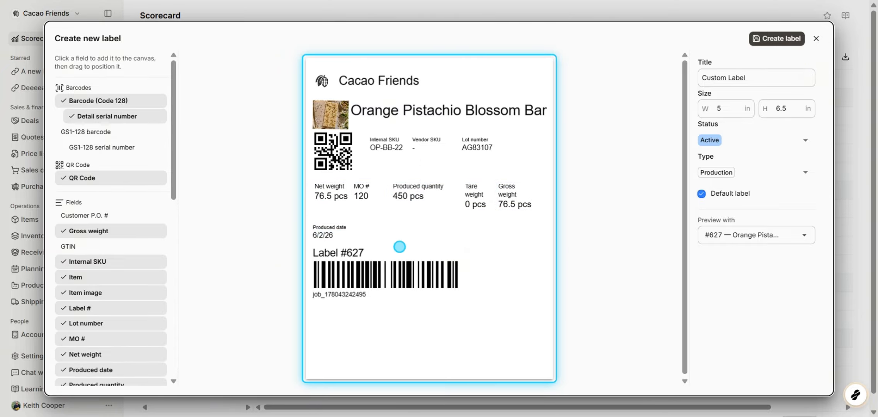
{"action": "left_click", "coordinate": [422, 193]}
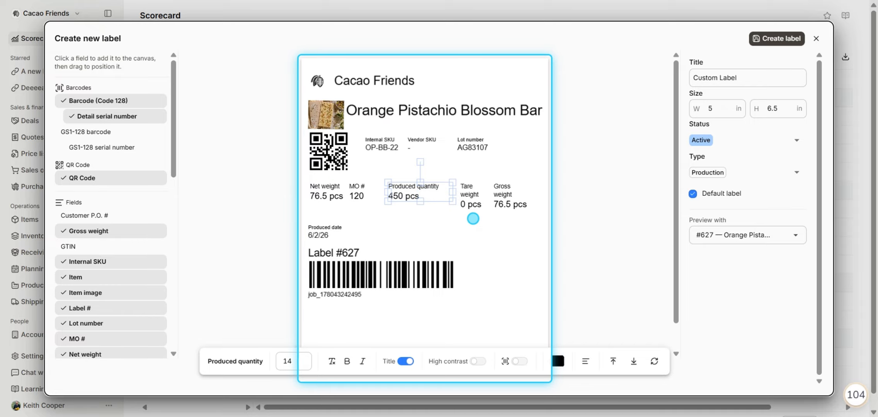
Add a box, a line and a circle to the label from the shapes list.
{"action": "left_click", "coordinate": [473, 225]}
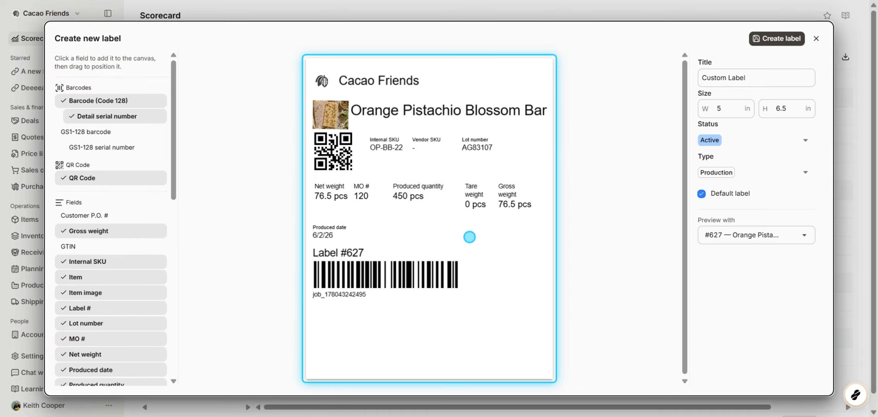
{"action": "left_click", "coordinate": [493, 110]}
{"action": "left_click", "coordinate": [480, 252]}
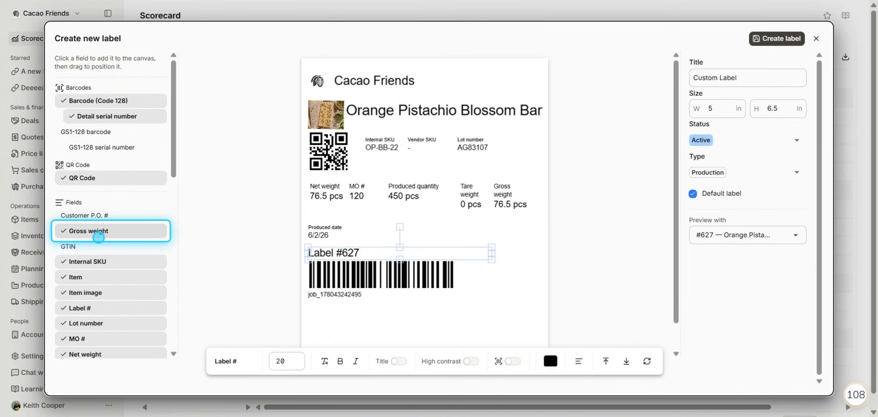
{"action": "scroll", "coordinate": [98, 232], "scroll_direction": "down", "scroll_amount": 10}
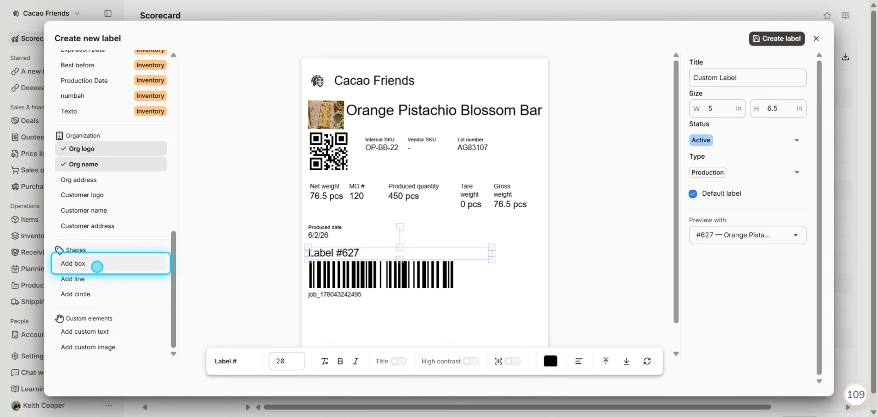
{"action": "left_click", "coordinate": [96, 267]}
{"action": "left_click", "coordinate": [102, 280]}
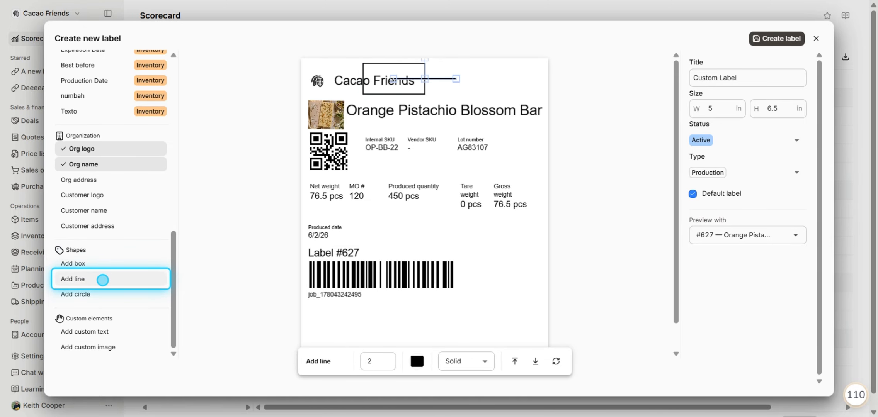
{"action": "left_click", "coordinate": [107, 291]}
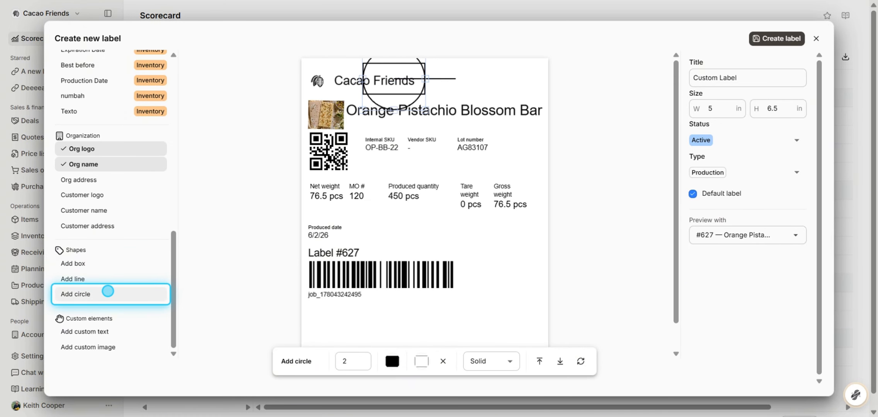
Delete the circle and the line from the canvas.
{"action": "key", "text": "Delete"}
{"action": "left_click", "coordinate": [455, 79]}
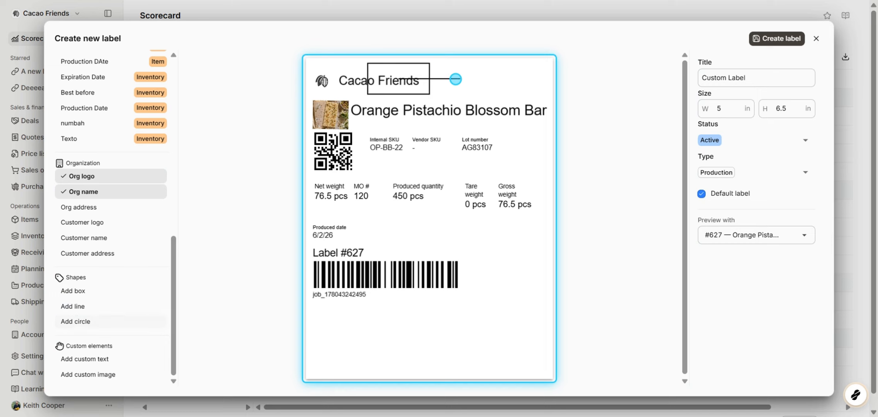
{"action": "left_click", "coordinate": [446, 78]}
{"action": "key", "text": "Delete"}
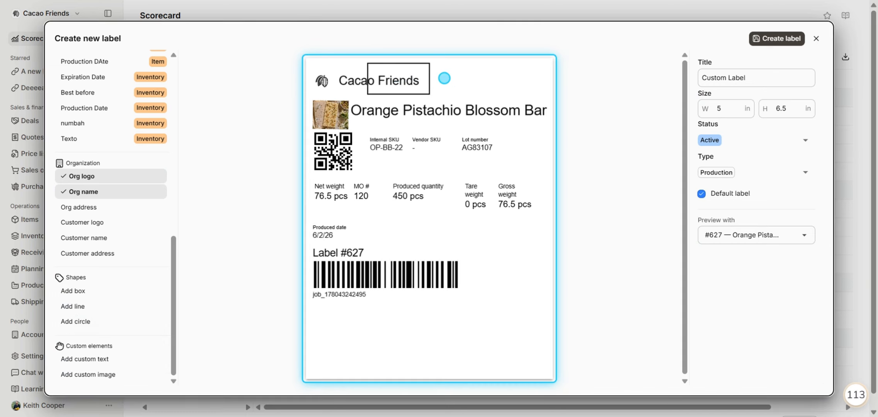
Select the box and try raising its border width, then step it back down to 2.
{"action": "left_click", "coordinate": [417, 72]}
{"action": "left_click", "coordinate": [301, 362]}
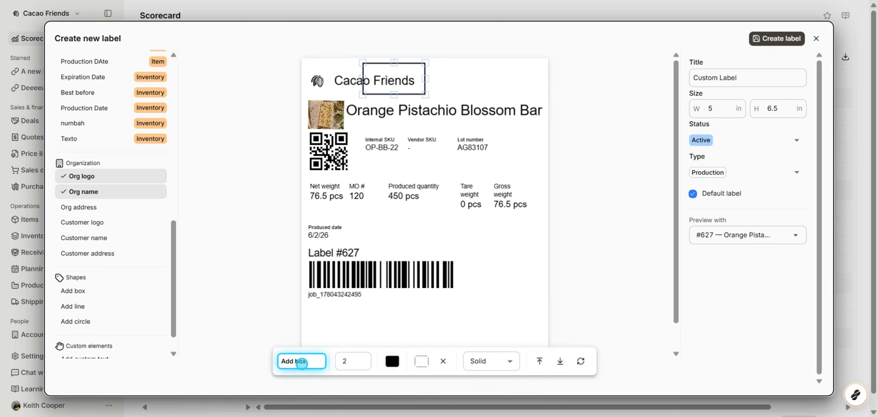
{"action": "left_click", "coordinate": [355, 363]}
{"action": "key", "text": "Up"}
{"action": "key", "text": "Up"}
{"action": "key", "text": "Up"}
{"action": "key", "text": "Up"}
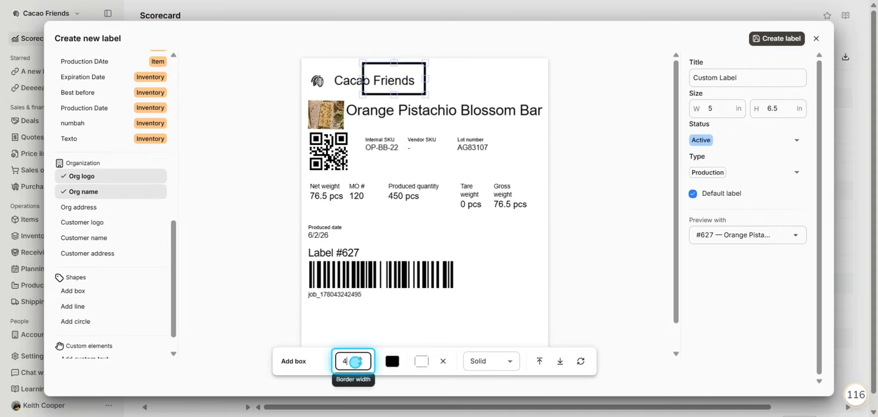
{"action": "key", "text": "Down"}
{"action": "key", "text": "Down"}
{"action": "key", "text": "Down"}
{"action": "key", "text": "Down"}
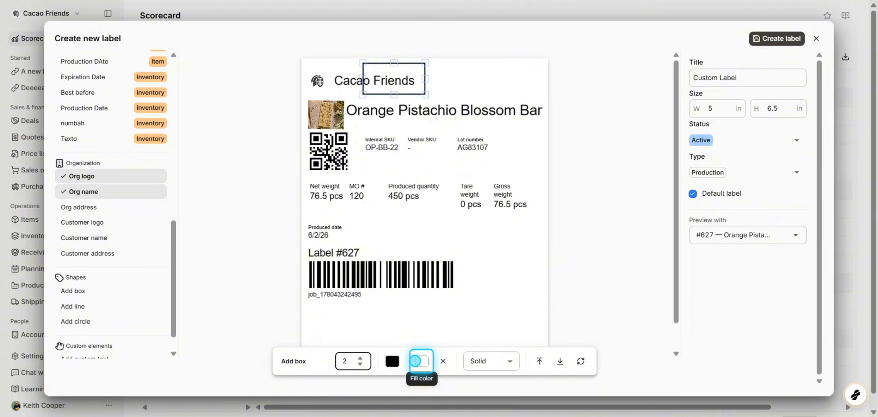
Apply a fill colour to the box, then clear the fill again.
{"action": "left_click", "coordinate": [426, 361]}
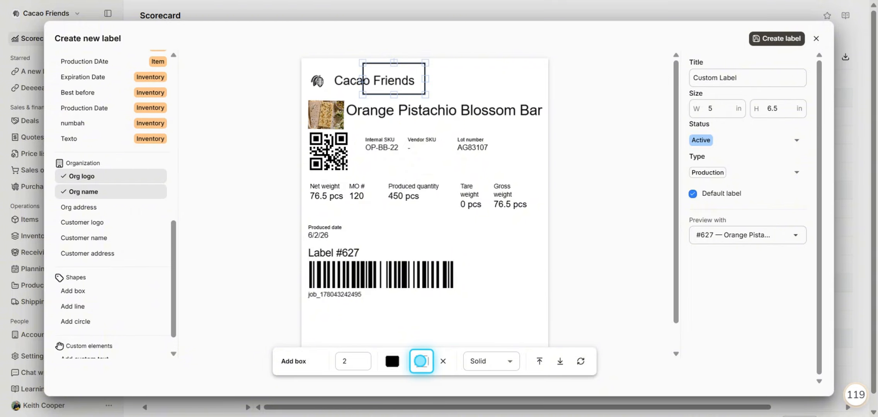
{"action": "left_click", "coordinate": [421, 361]}
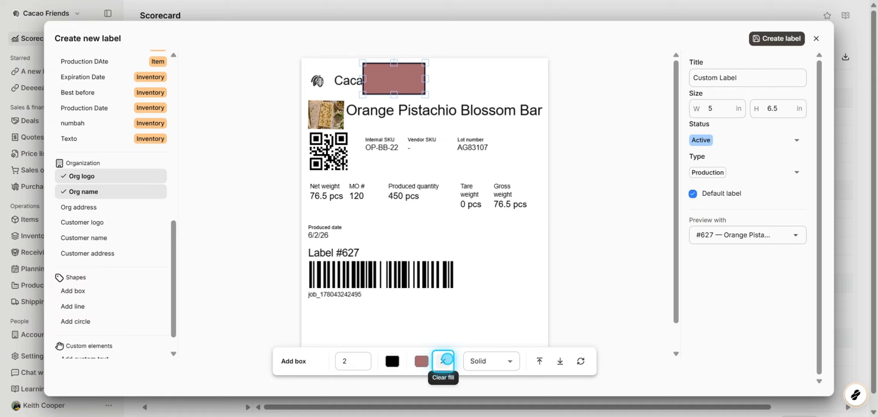
{"action": "left_click", "coordinate": [445, 360]}
Try the Dashed and Dotted border styles on the box before returning it to Solid.
{"action": "left_click", "coordinate": [499, 362]}
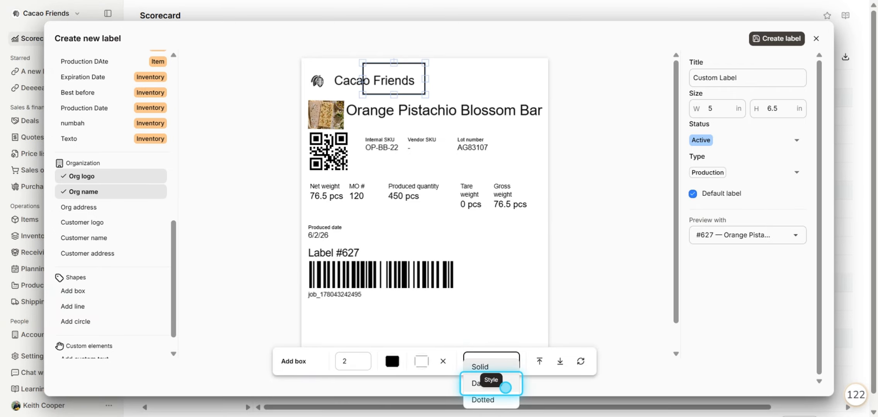
{"action": "left_click", "coordinate": [498, 362]}
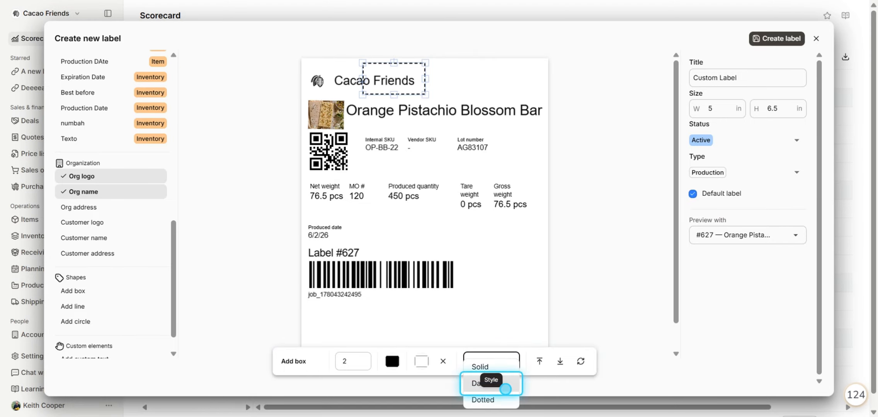
{"action": "left_click", "coordinate": [505, 401]}
{"action": "left_click", "coordinate": [506, 361]}
{"action": "left_click", "coordinate": [500, 366]}
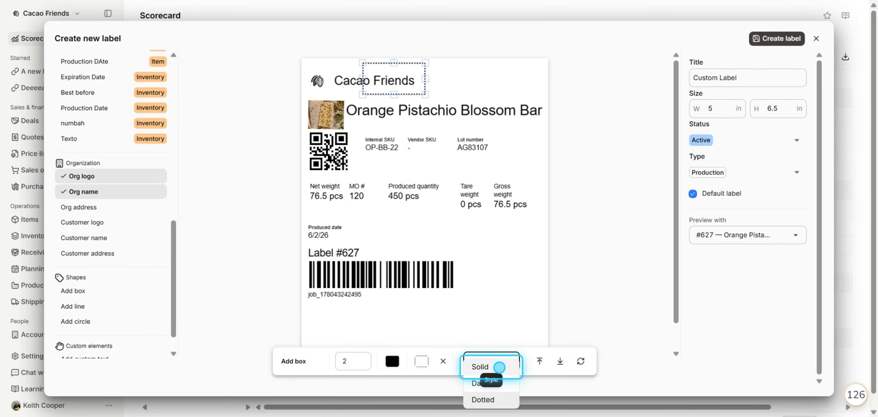
Move the box down beside the produced date, below the quantity row.
{"action": "left_click", "coordinate": [536, 80]}
{"action": "scroll", "coordinate": [115, 249], "scroll_direction": "down", "scroll_amount": 1}
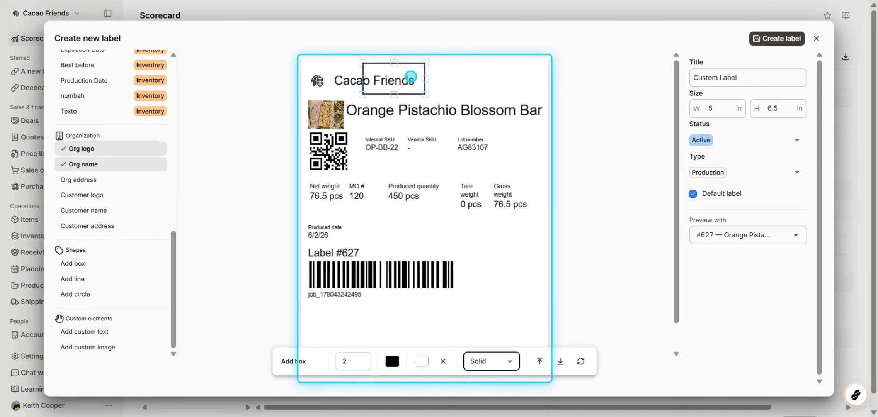
{"action": "left_click_drag", "start_coordinate": [409, 80], "coordinate": [407, 234]}
Add the custom text "This some custom text" and move it below the barcode.
{"action": "left_click", "coordinate": [112, 331]}
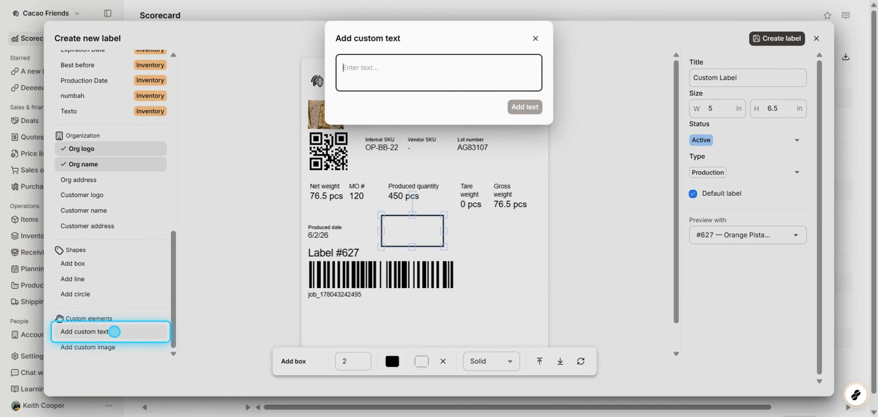
{"action": "type", "text": "This some custom text"}
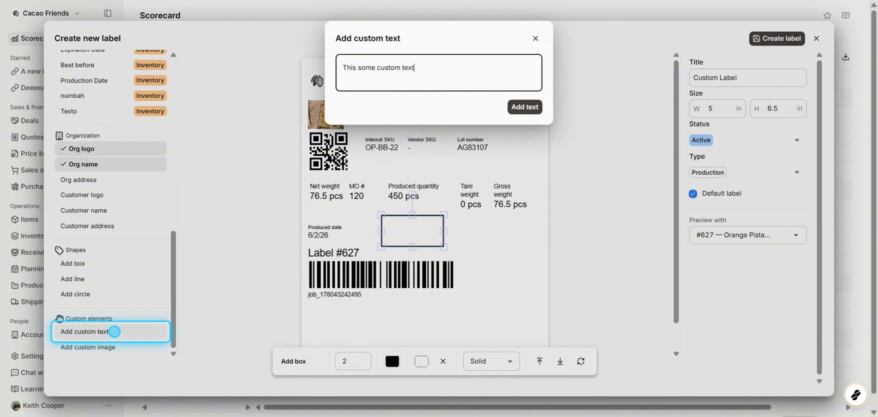
{"action": "key", "text": "Tab"}
{"action": "key", "text": "Return"}
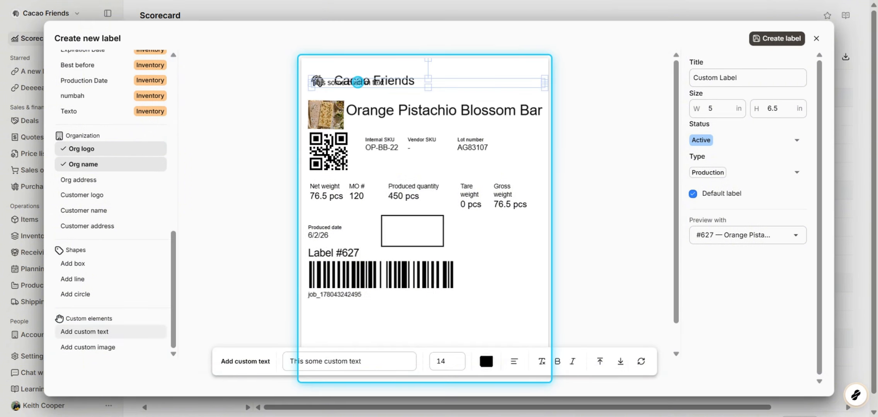
{"action": "left_click_drag", "start_coordinate": [358, 83], "coordinate": [353, 313]}
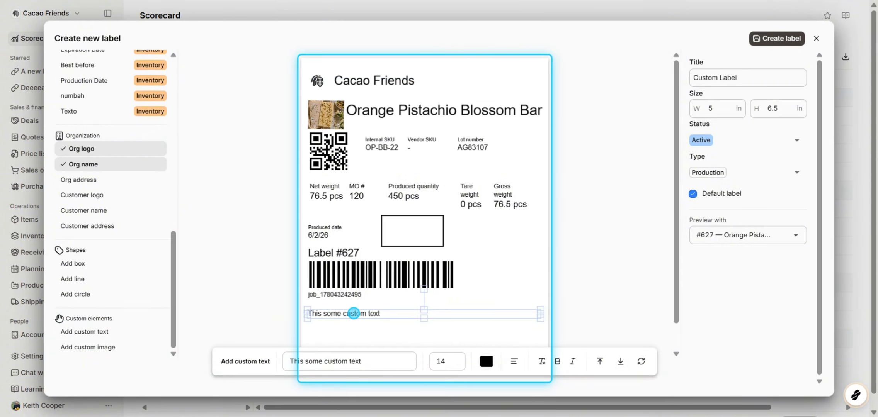
Upload a warehouse photo as a custom image and place it to the right of the barcode.
{"action": "left_click", "coordinate": [100, 348]}
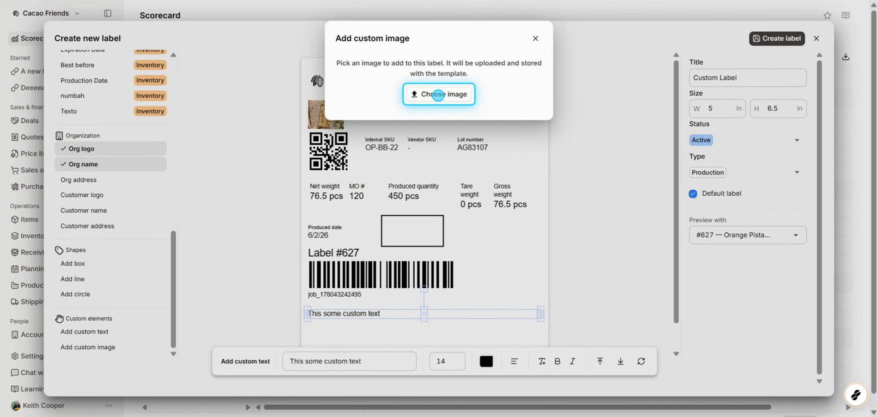
{"action": "left_click", "coordinate": [438, 94]}
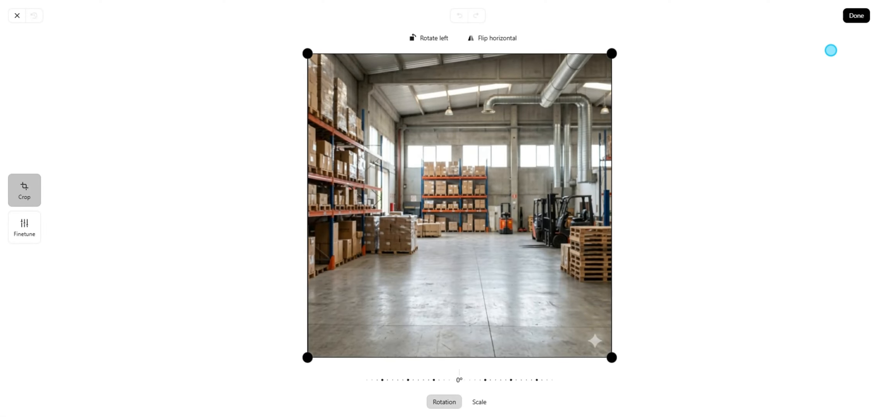
{"action": "left_click", "coordinate": [852, 17]}
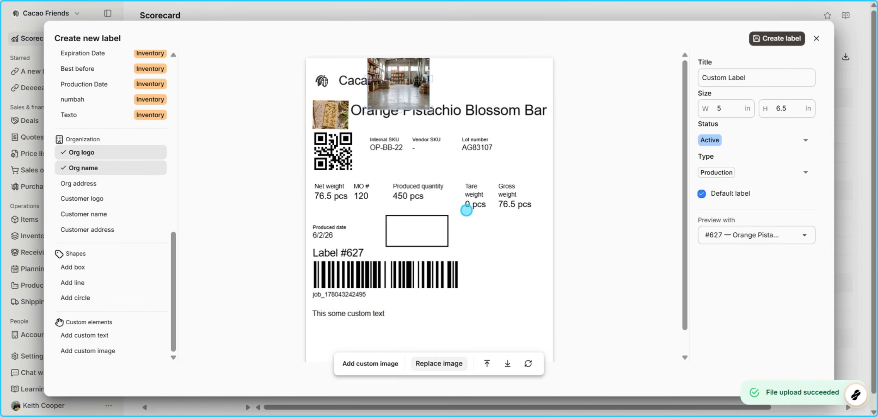
{"action": "left_click_drag", "start_coordinate": [472, 230], "coordinate": [529, 242]}
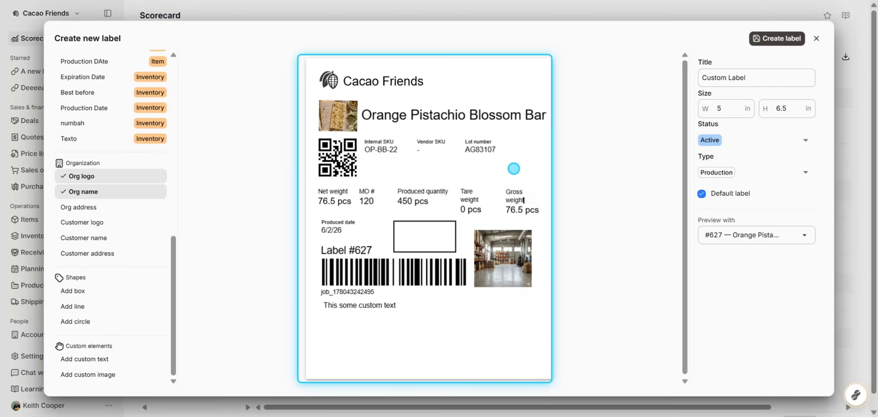
{"action": "left_click_drag", "start_coordinate": [519, 203], "coordinate": [510, 203]}
Select Net weight, MO #, Produced quantity, Tare weight and Gross weight and align their bottoms.
{"action": "left_click", "coordinate": [408, 174]}
{"action": "left_click", "coordinate": [335, 200]}
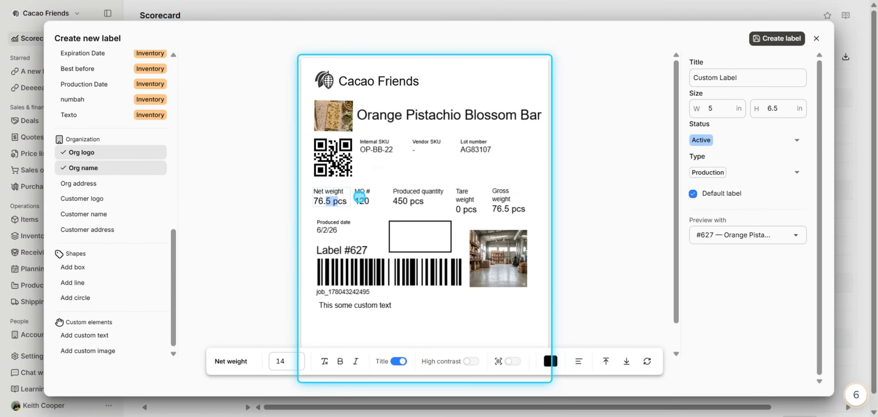
{"action": "left_click", "coordinate": [366, 199], "text": "shift"}
{"action": "left_click", "coordinate": [417, 199], "text": "shift"}
{"action": "left_click", "coordinate": [475, 199], "text": "shift"}
{"action": "left_click", "coordinate": [510, 200], "text": "shift"}
{"action": "left_click", "coordinate": [417, 363]}
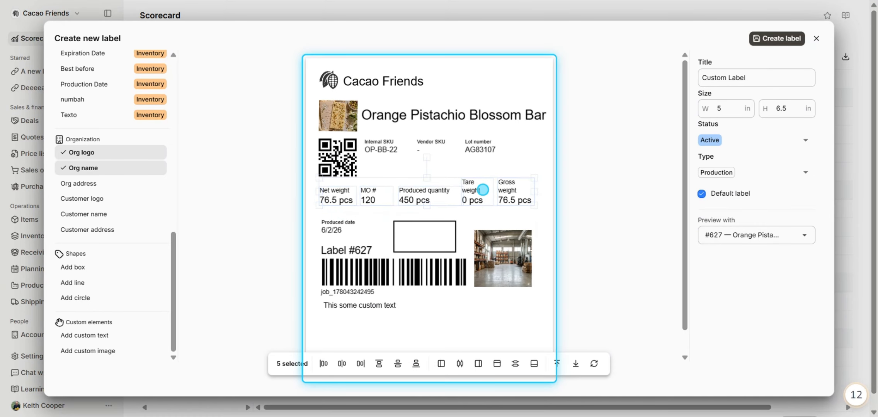
Move the box over the warehouse image so it frames the photo.
{"action": "left_click", "coordinate": [423, 235]}
{"action": "left_click_drag", "start_coordinate": [424, 236], "coordinate": [499, 287]}
{"action": "left_click", "coordinate": [502, 289]}
{"action": "left_click", "coordinate": [500, 281]}
{"action": "left_click", "coordinate": [364, 359]}
{"action": "left_click", "coordinate": [364, 360]}
Move the custom text lower and shift the label number and barcode to the right.
{"action": "left_click_drag", "start_coordinate": [360, 306], "coordinate": [351, 336]}
{"action": "left_click", "coordinate": [347, 292]}
{"action": "left_click", "coordinate": [348, 273], "text": "shift"}
{"action": "left_click", "coordinate": [349, 251], "text": "shift"}
{"action": "left_click_drag", "start_coordinate": [350, 264], "coordinate": [403, 263]}
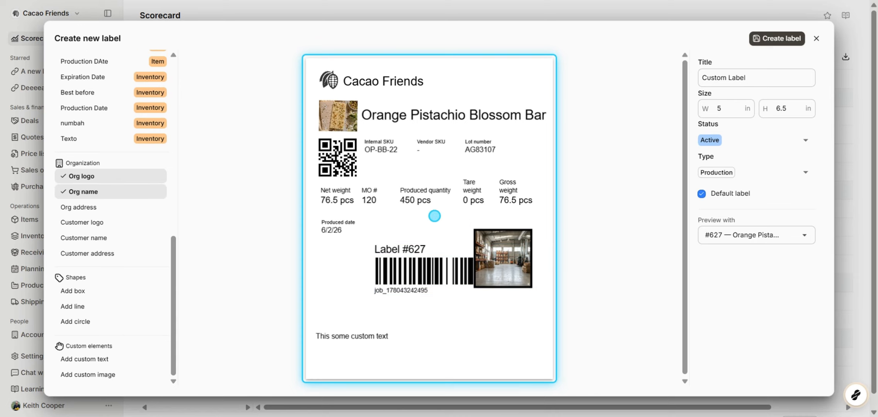
Move the framed image to the left of the label number and barcode.
{"action": "left_click", "coordinate": [407, 247], "text": "shift"}
{"action": "left_click_drag", "start_coordinate": [509, 253], "coordinate": [346, 265]}
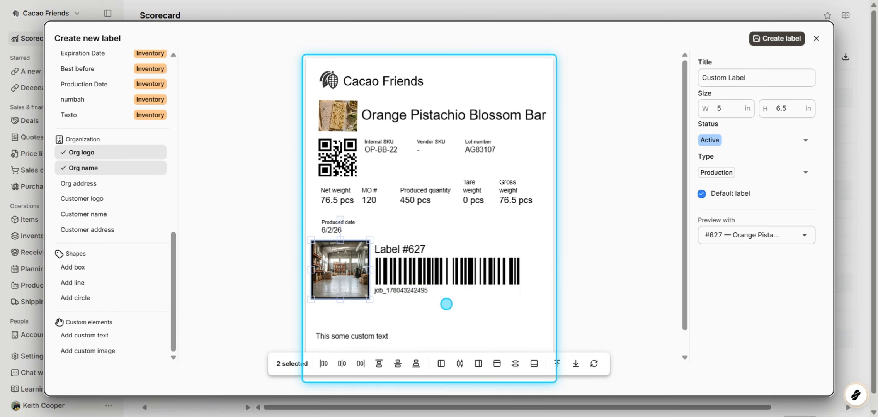
{"action": "left_click_drag", "start_coordinate": [446, 304], "coordinate": [395, 245]}
{"action": "left_click_drag", "start_coordinate": [408, 264], "coordinate": [407, 264]}
Move the produced date into the SKU row beside the lot number and align that row's fields.
{"action": "left_click_drag", "start_coordinate": [337, 228], "coordinate": [520, 149]}
{"action": "left_click", "coordinate": [485, 151], "text": "shift"}
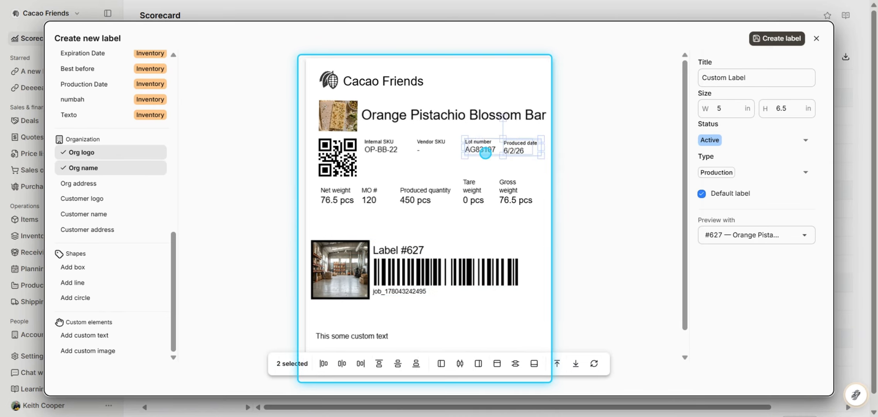
{"action": "left_click", "coordinate": [431, 149], "text": "shift"}
{"action": "left_click", "coordinate": [382, 149], "text": "shift"}
{"action": "left_click", "coordinate": [379, 363]}
{"action": "left_click", "coordinate": [338, 158], "text": "shift"}
{"action": "left_click", "coordinate": [398, 364]}
{"action": "left_click", "coordinate": [523, 220]}
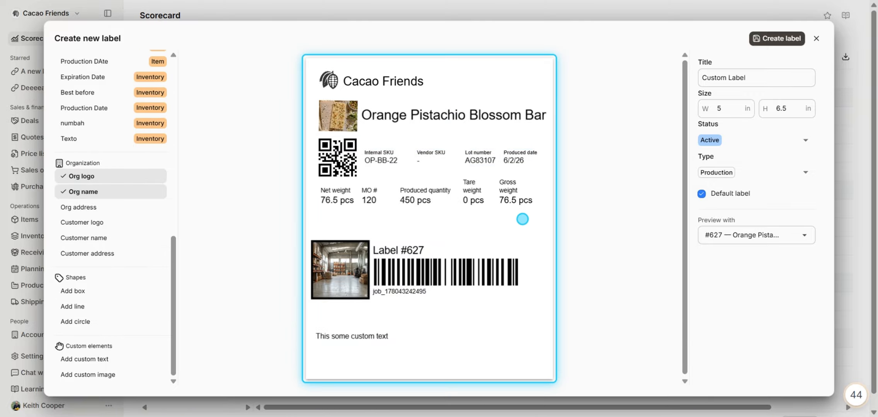